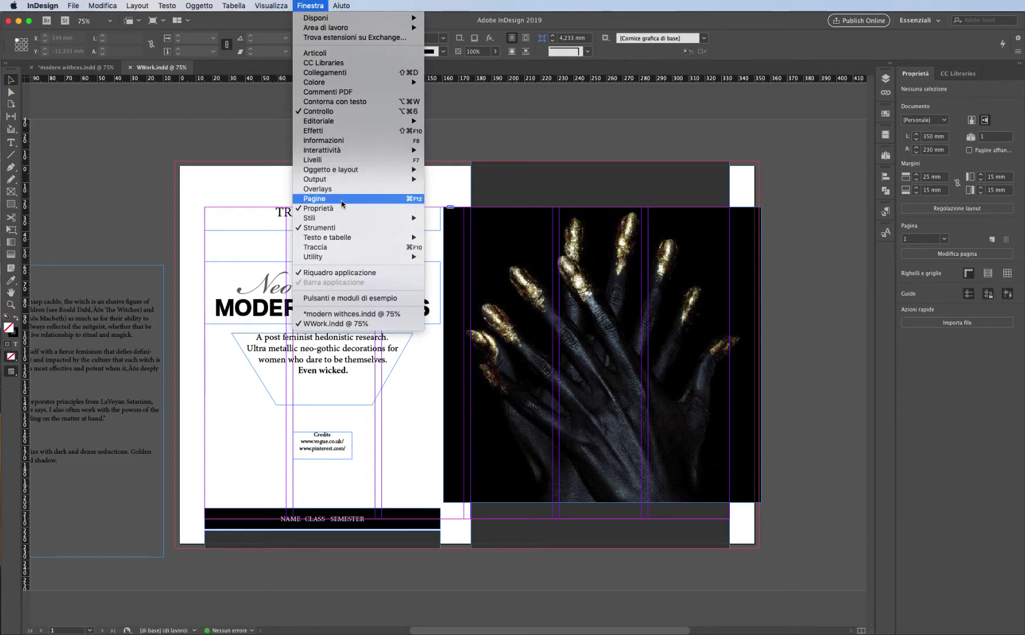
Insert 2 pages after page 1, based on the A-Mastro master
click(342, 201)
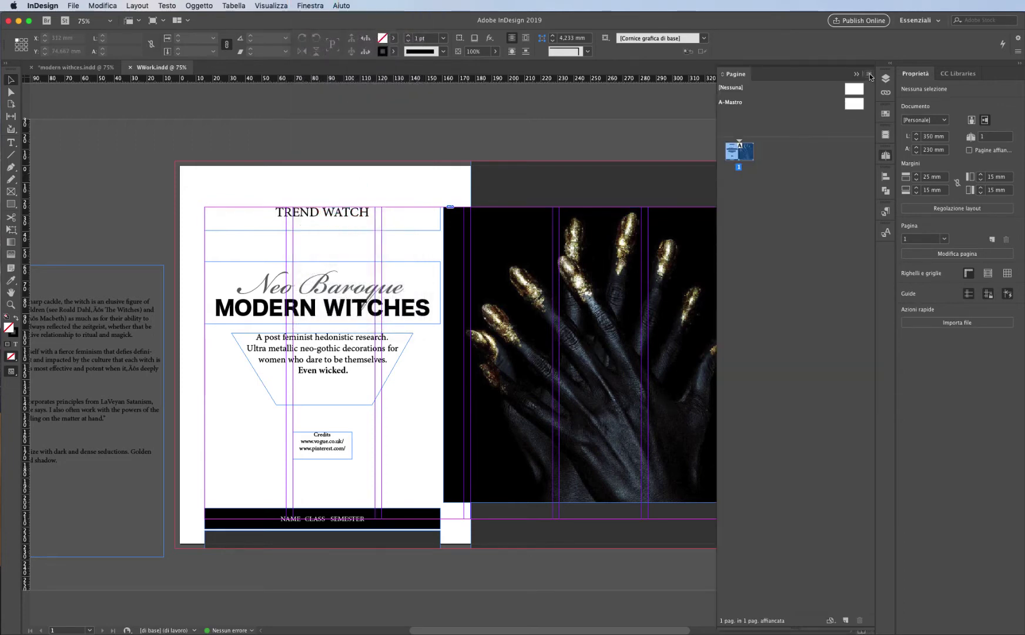
click(870, 74)
click(895, 79)
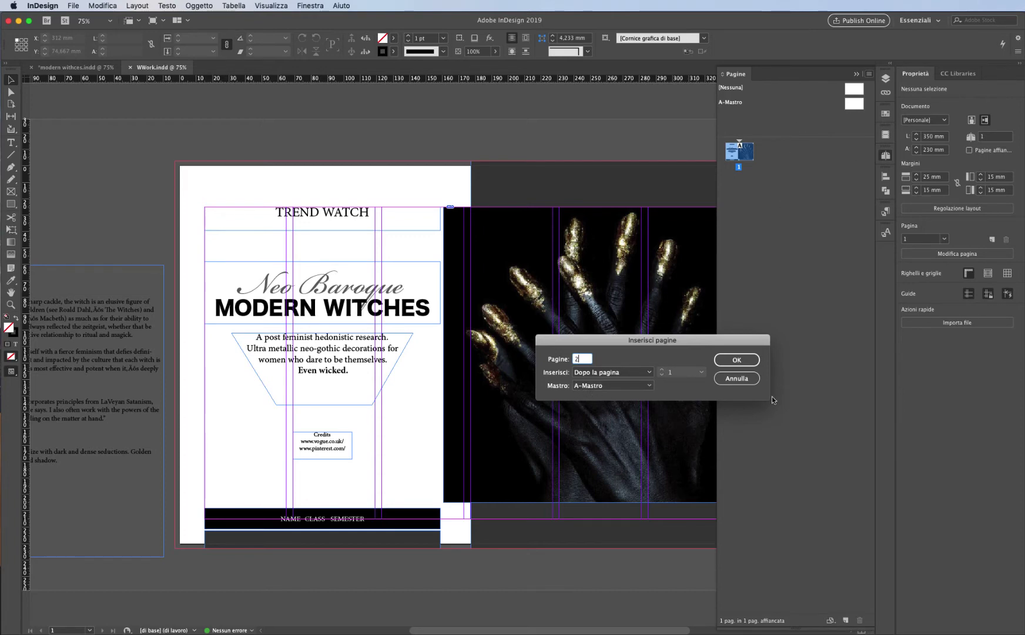
click(747, 358)
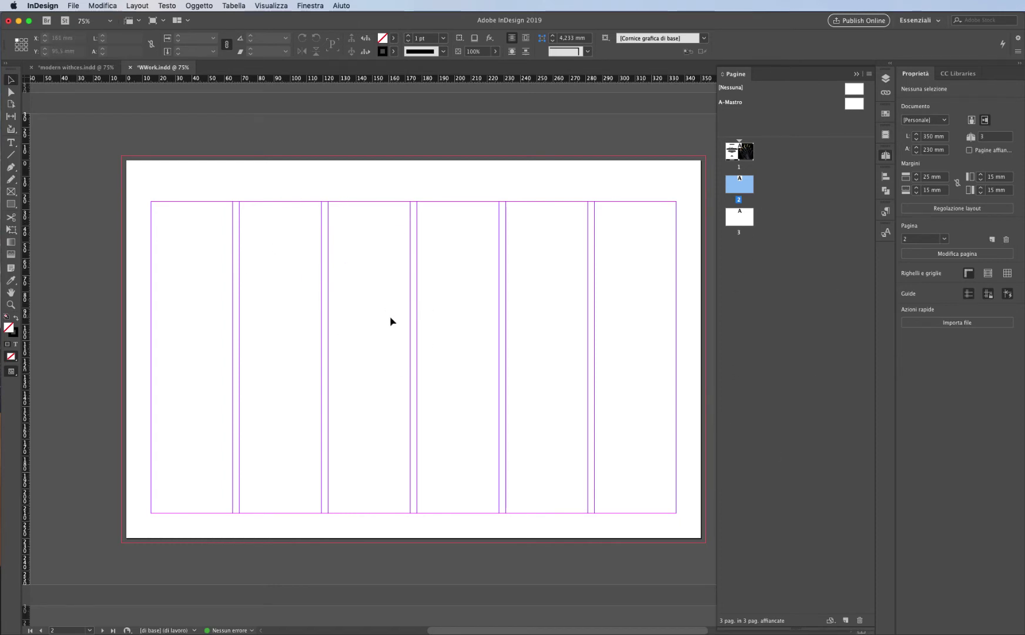
Paste the TREND WATCH banner and the NAME · CLASS · SEMESTER banner onto page 2
key(cmd+v)
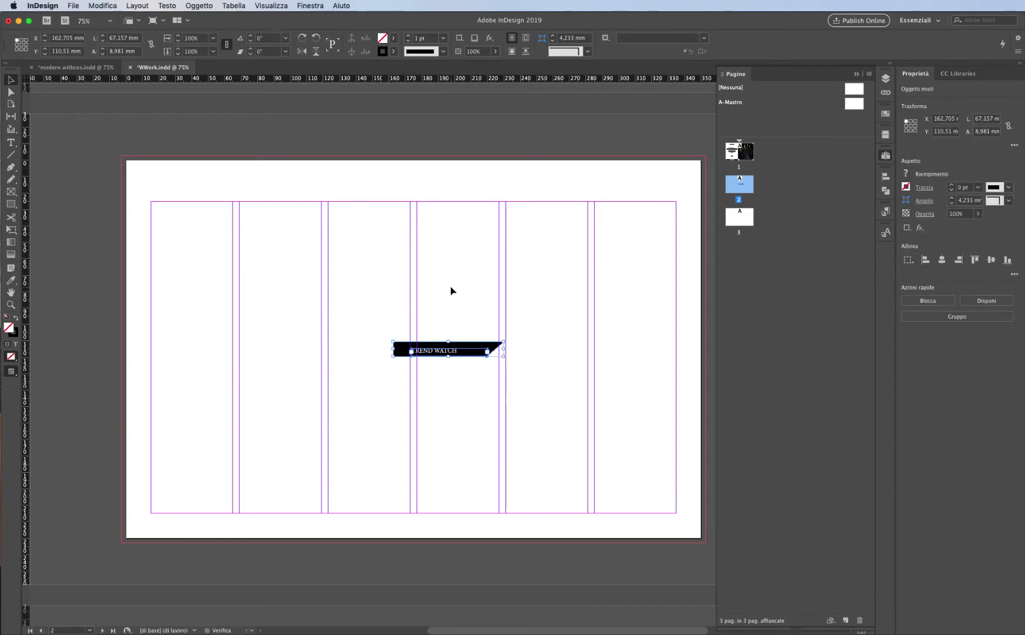
click(444, 284)
mouse_move(377, 304)
mouse_down()
mouse_move(490, 389)
mouse_move(494, 362)
mouse_move(433, 270)
mouse_move(372, 325)
mouse_up()
click(437, 334)
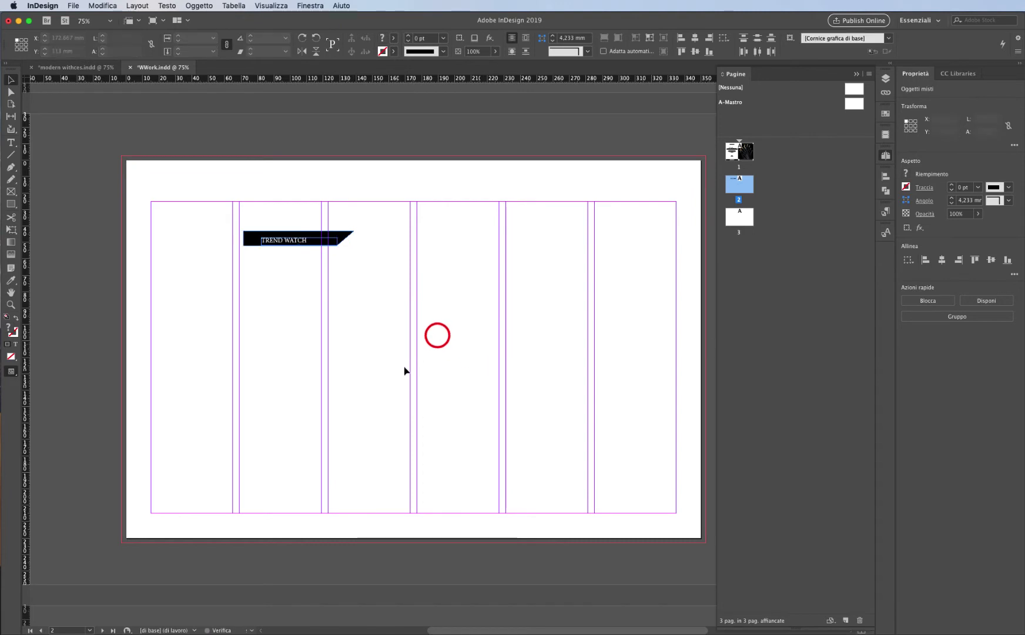
scroll(567, 425, down, 3)
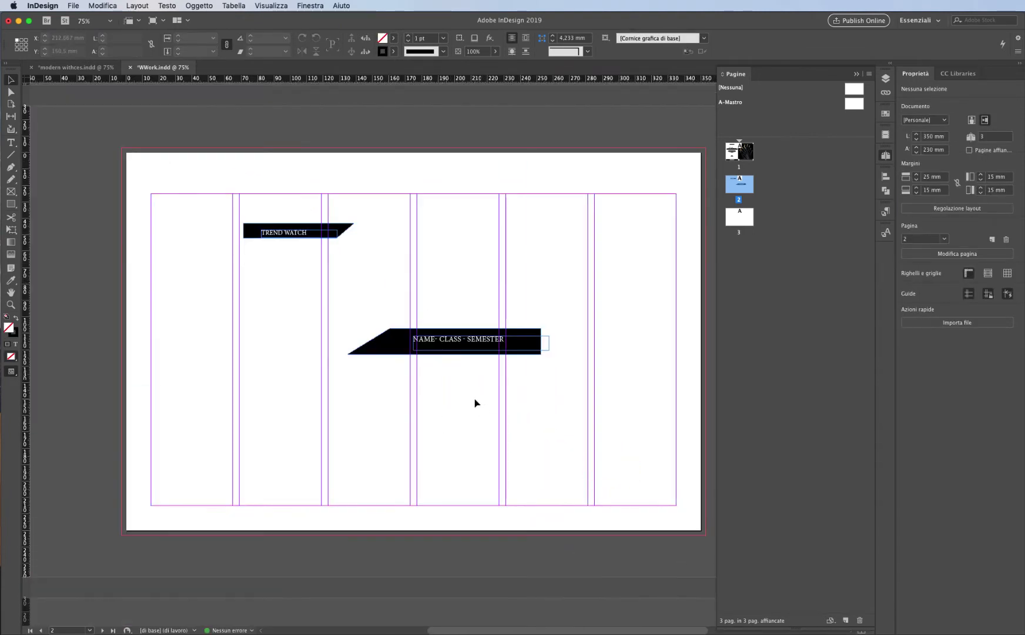
Move the TREND WATCH banner with its text to the upper-left corner of page 2
drag(211, 203, 402, 292)
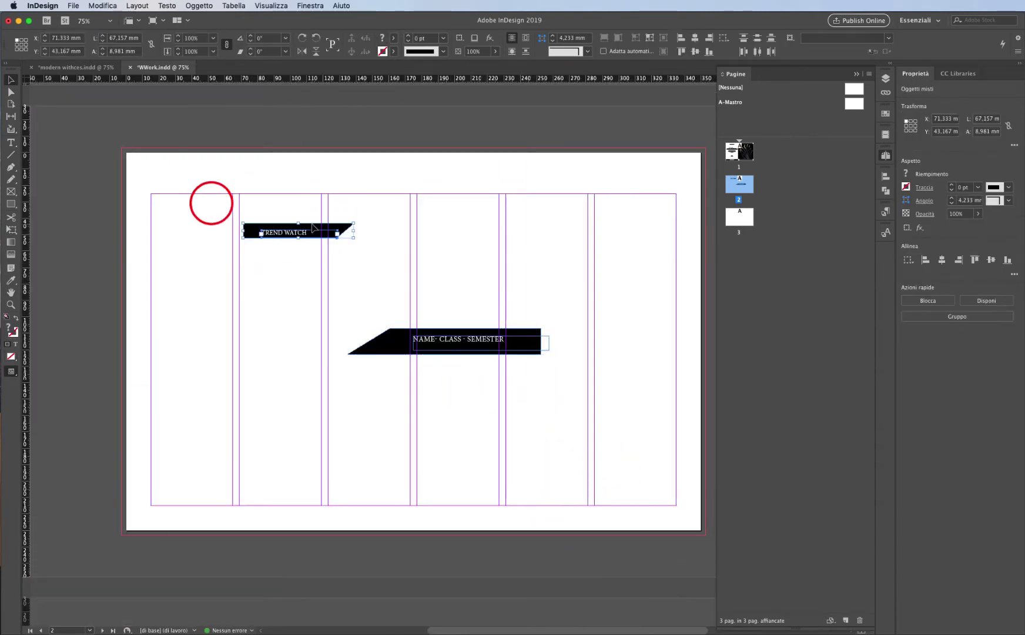
drag(312, 225, 184, 155)
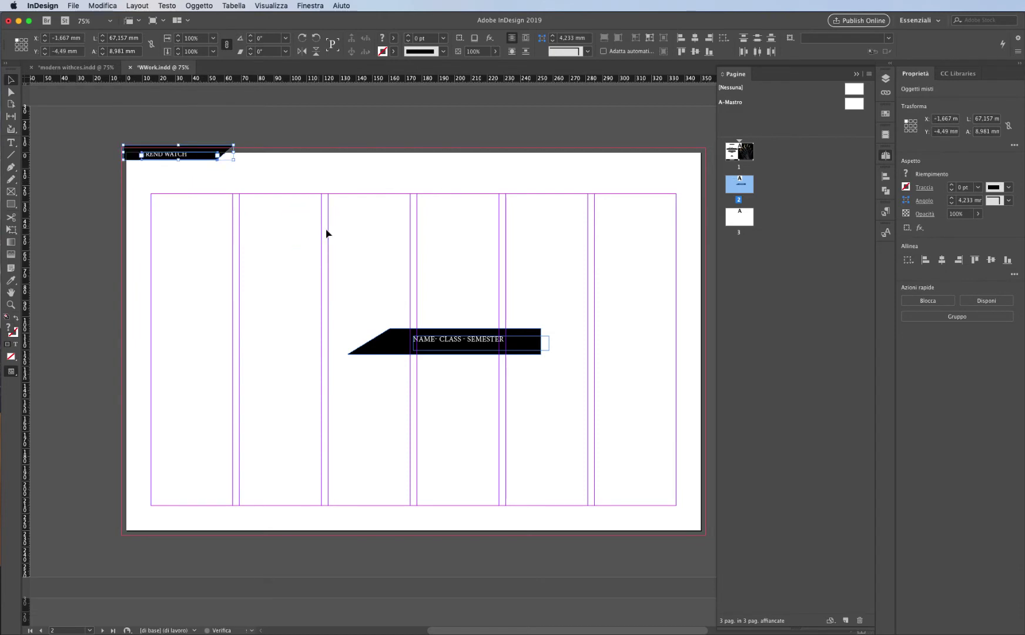
click(344, 238)
click(345, 280)
Move the NAME · CLASS · SEMESTER banner to the lower-right corner of page 2, reaching the bleed edge
drag(529, 341, 691, 526)
click(641, 448)
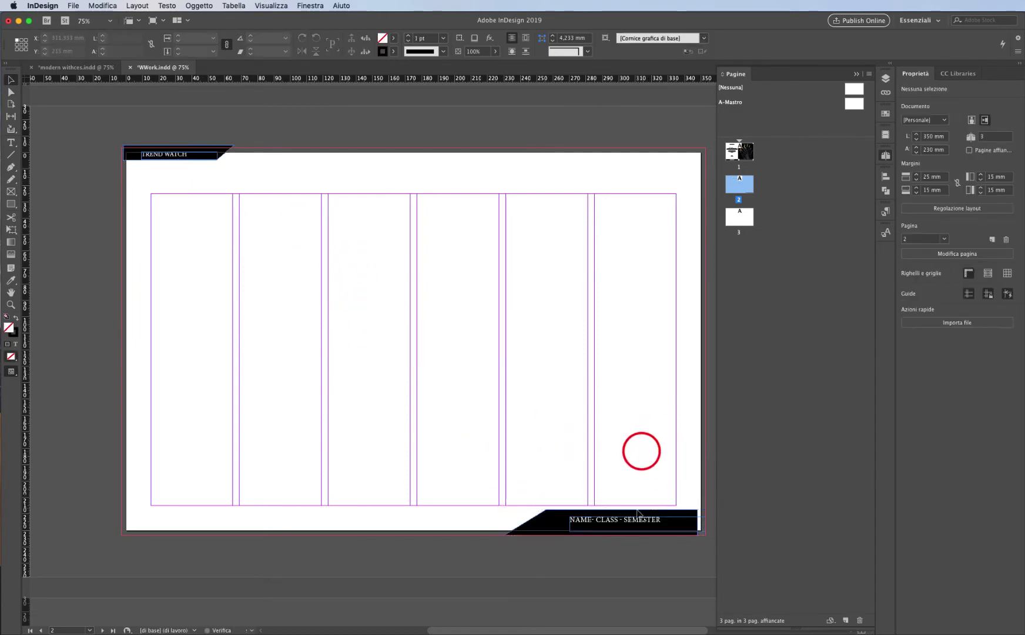
drag(557, 527, 559, 528)
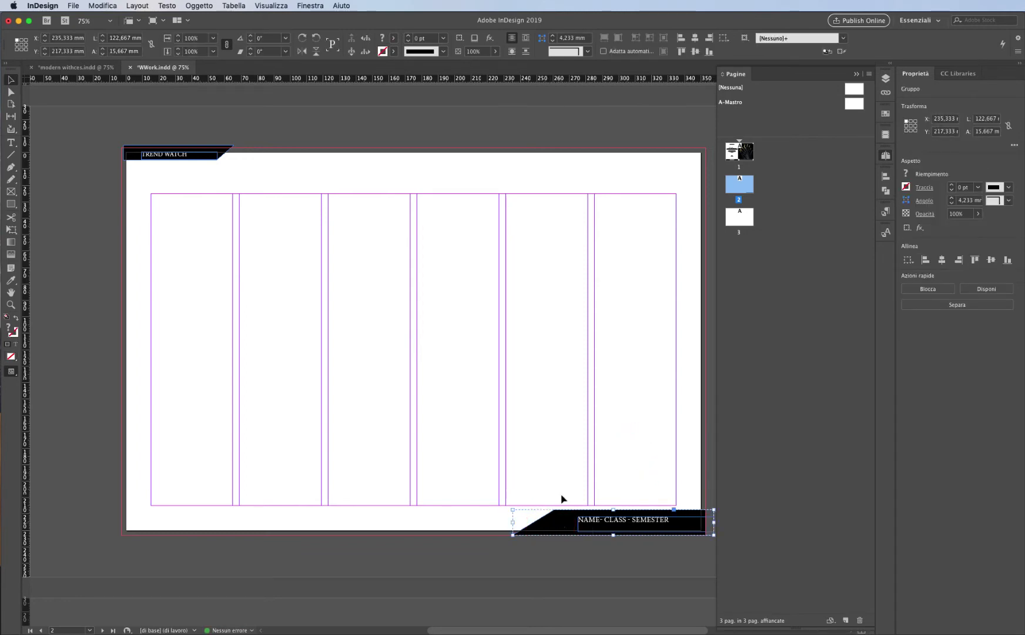
click(555, 448)
Select both corner banners on page 2 and cut them from the page
drag(586, 391, 566, 388)
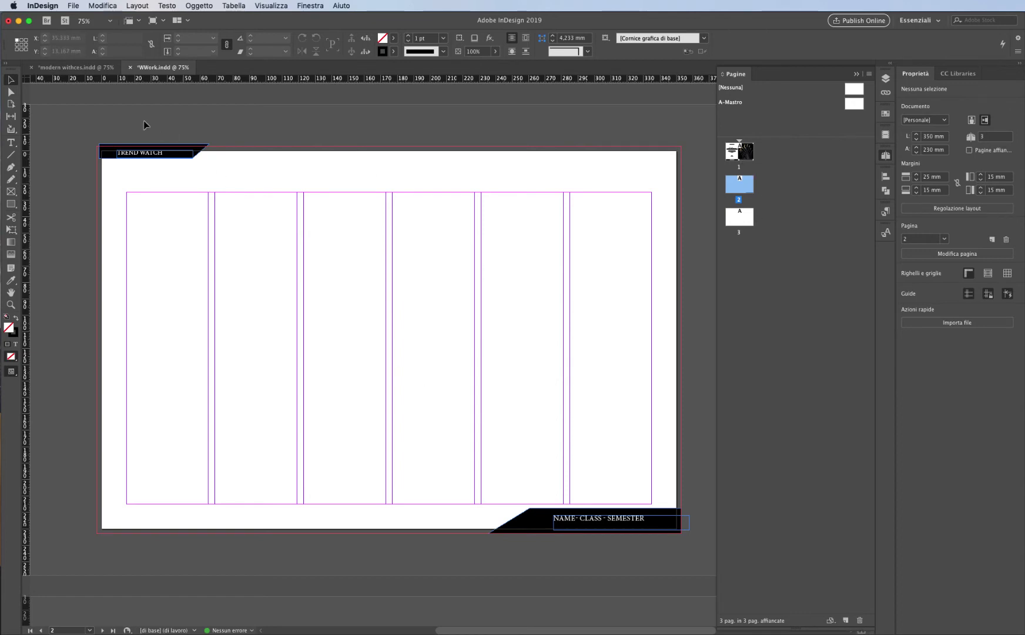
drag(107, 156, 667, 507)
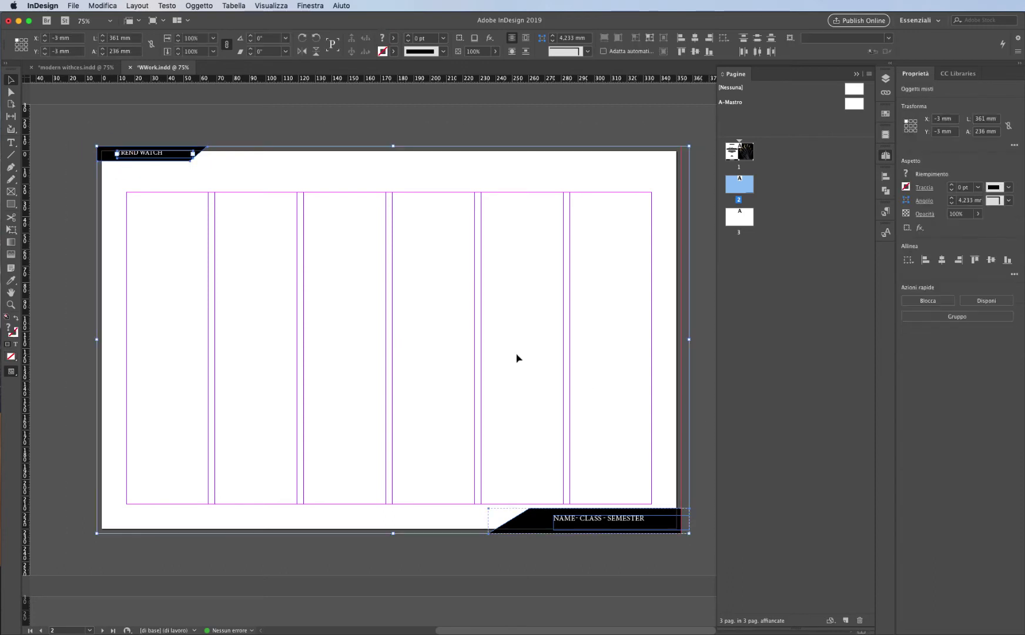
key(Delete)
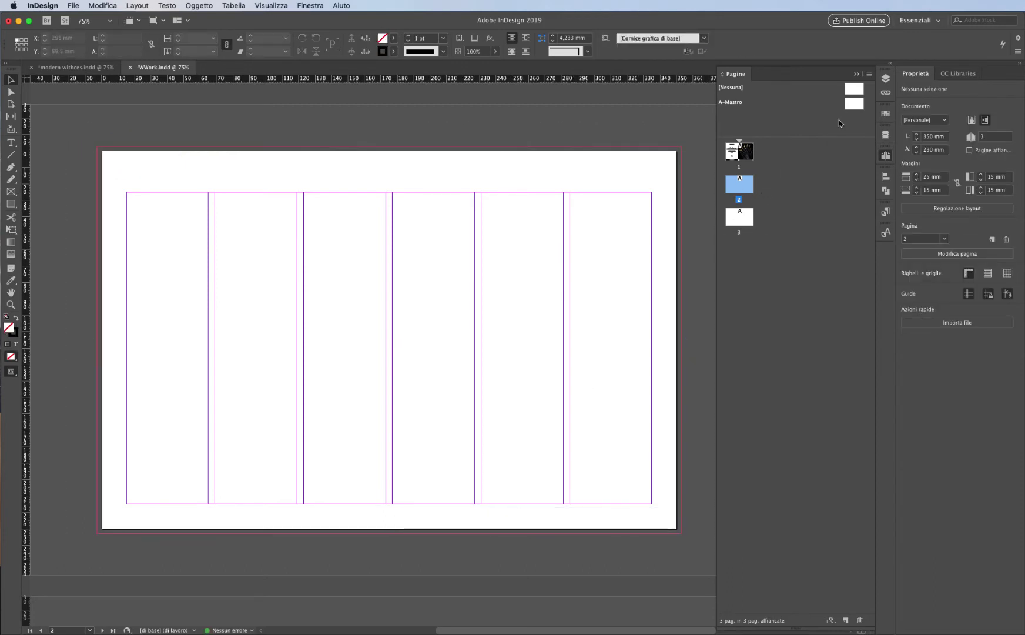
Create a new one-page master with prefix B named "inside pages", 350 × 230 mm and based on no master
click(869, 73)
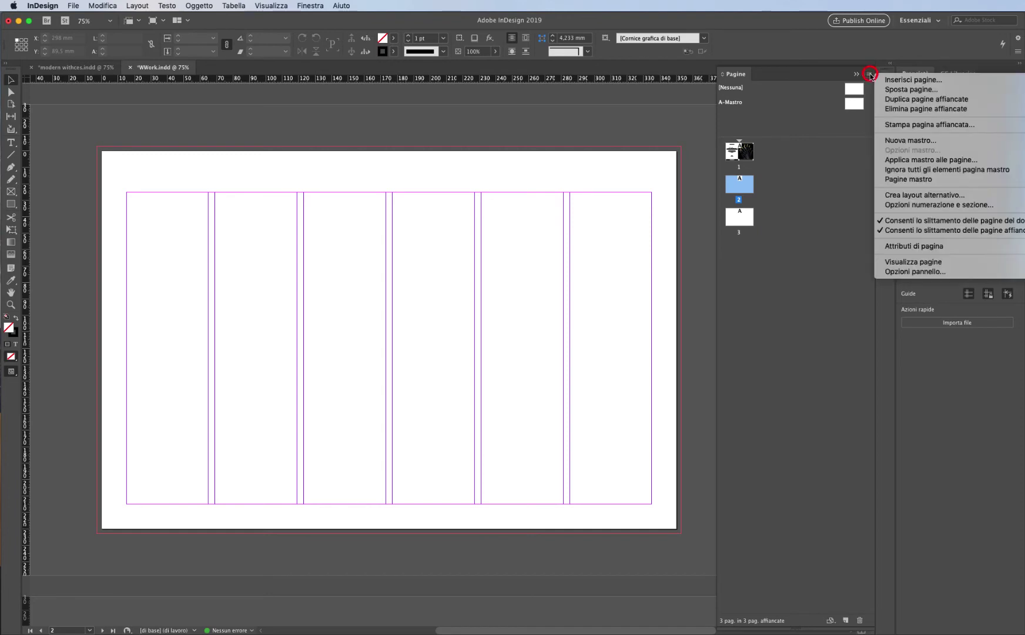
click(933, 141)
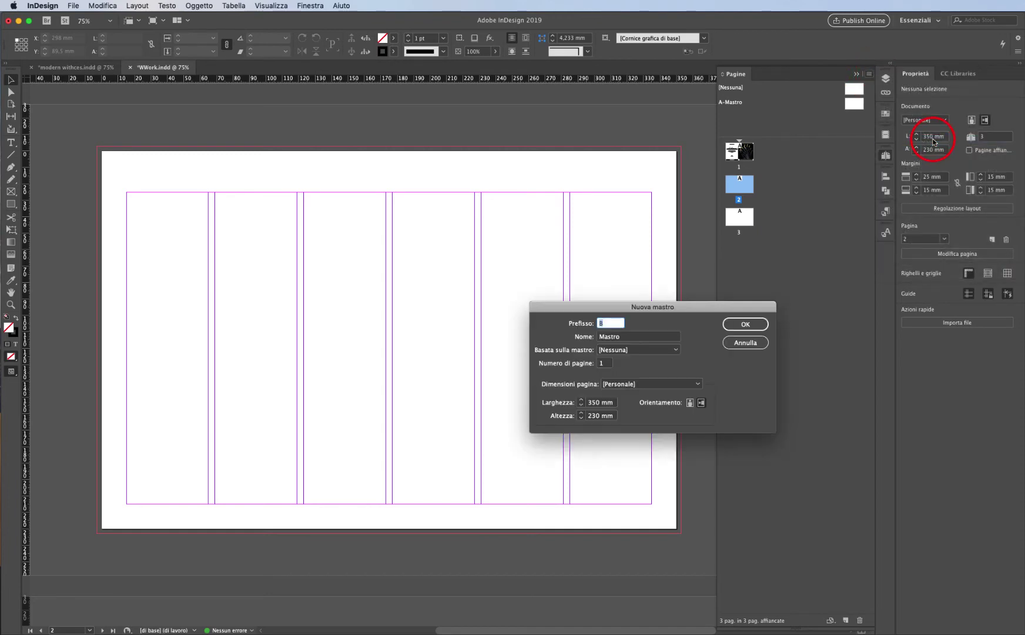
double_click(626, 336)
text(In)
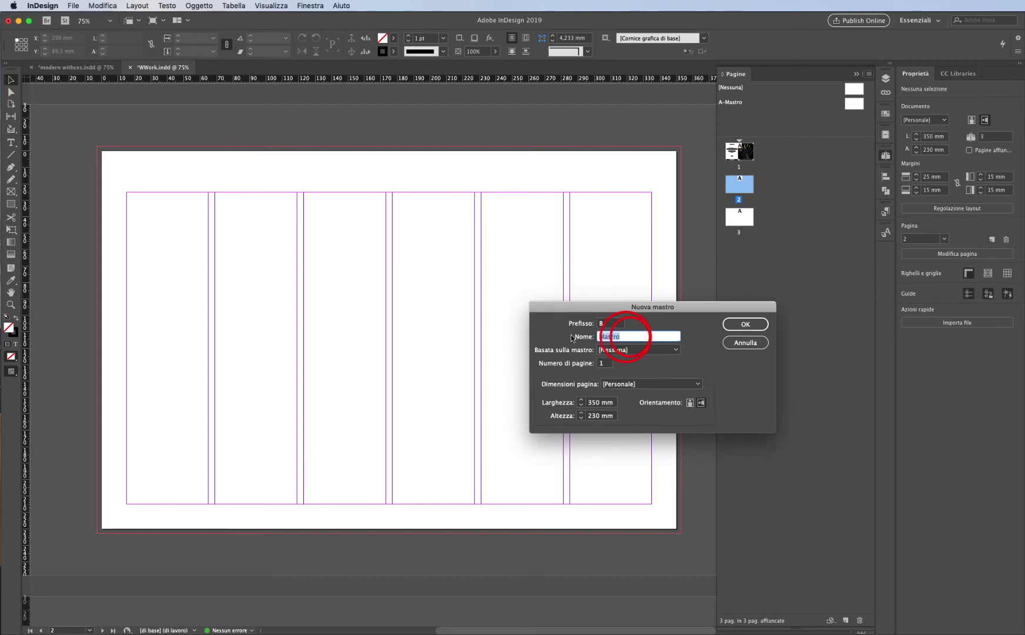
text(side page)
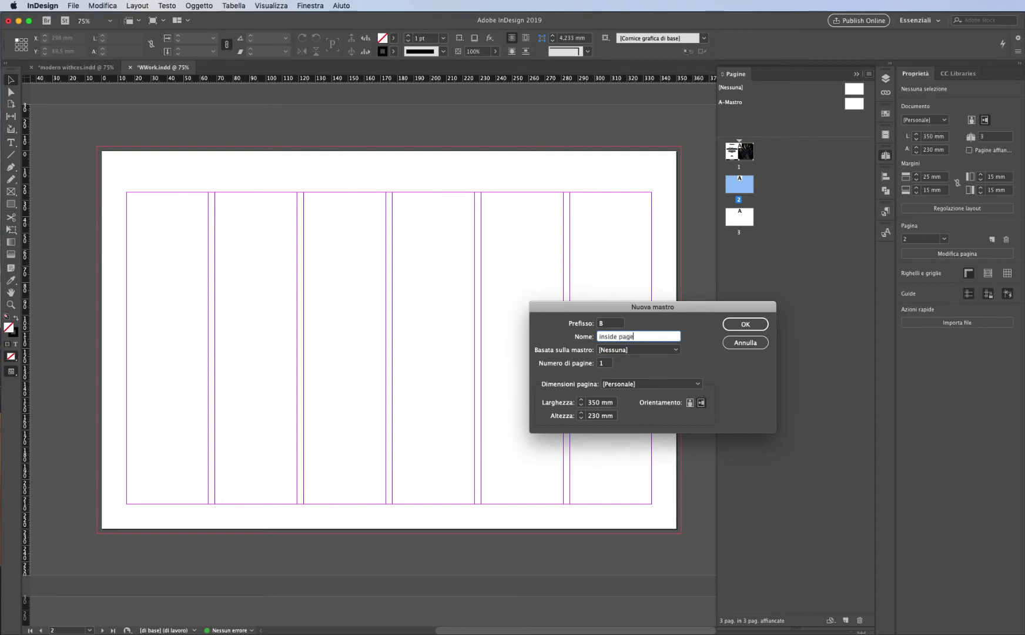
text(s)
click(753, 325)
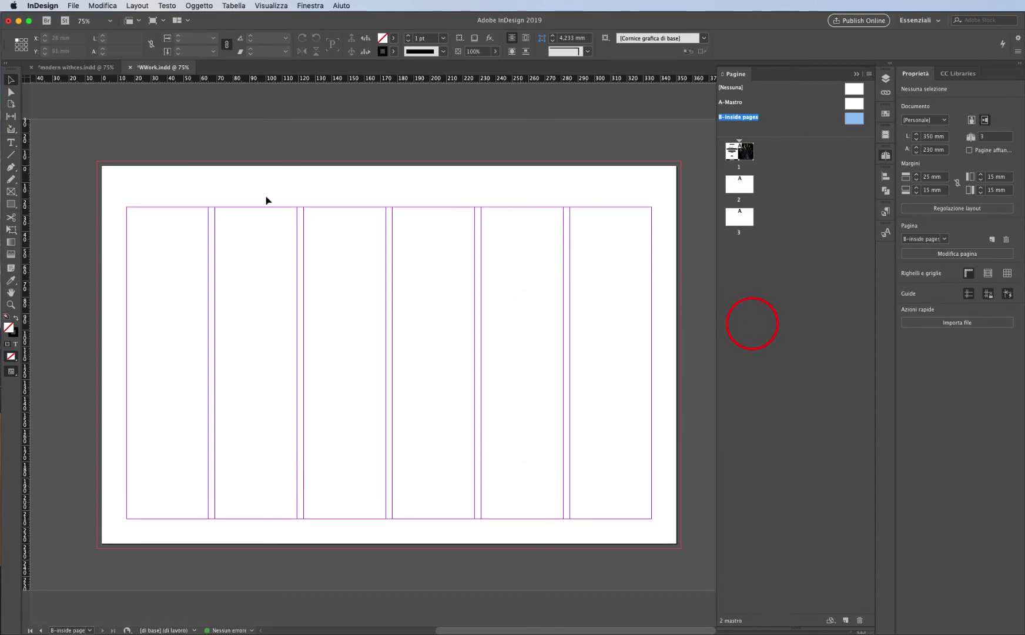
Paste the two banners in their original position on the B-inside pages master
click(94, 6)
click(119, 89)
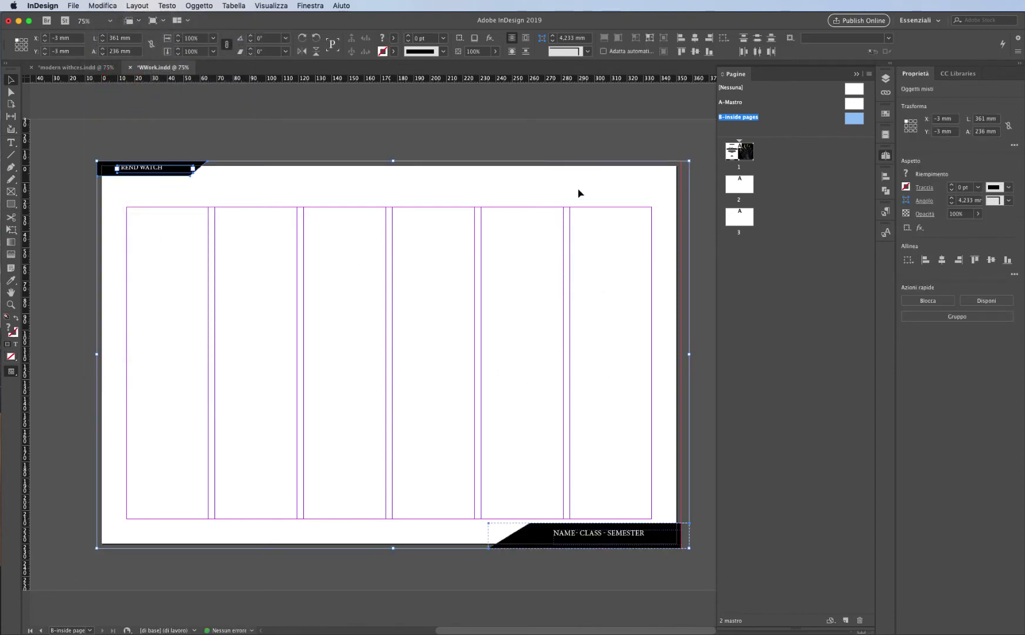
click(573, 140)
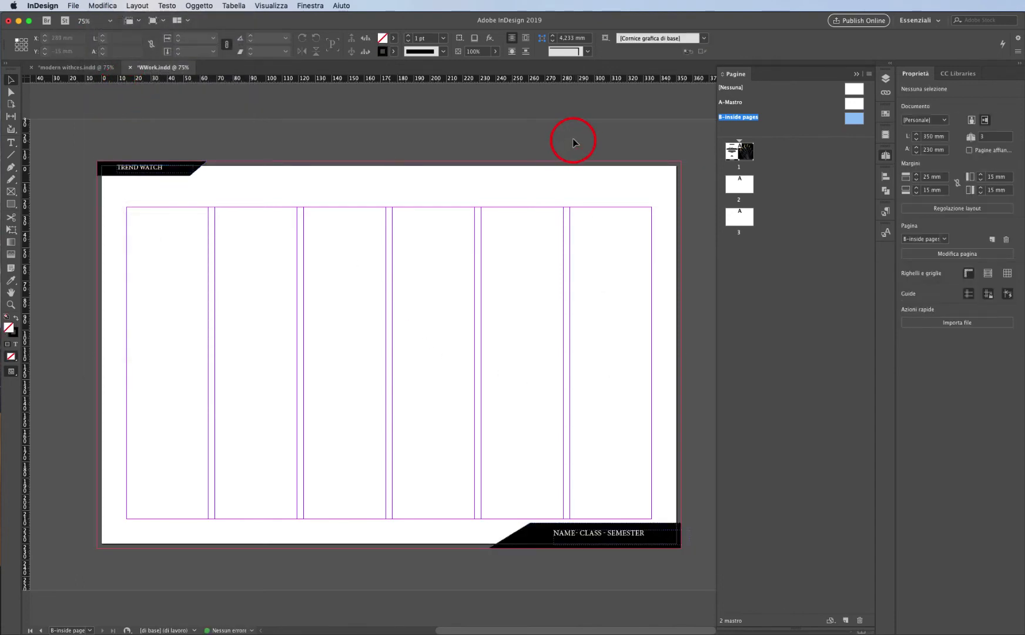
Apply the B-inside pages master to pages 2 and 3
double_click(742, 187)
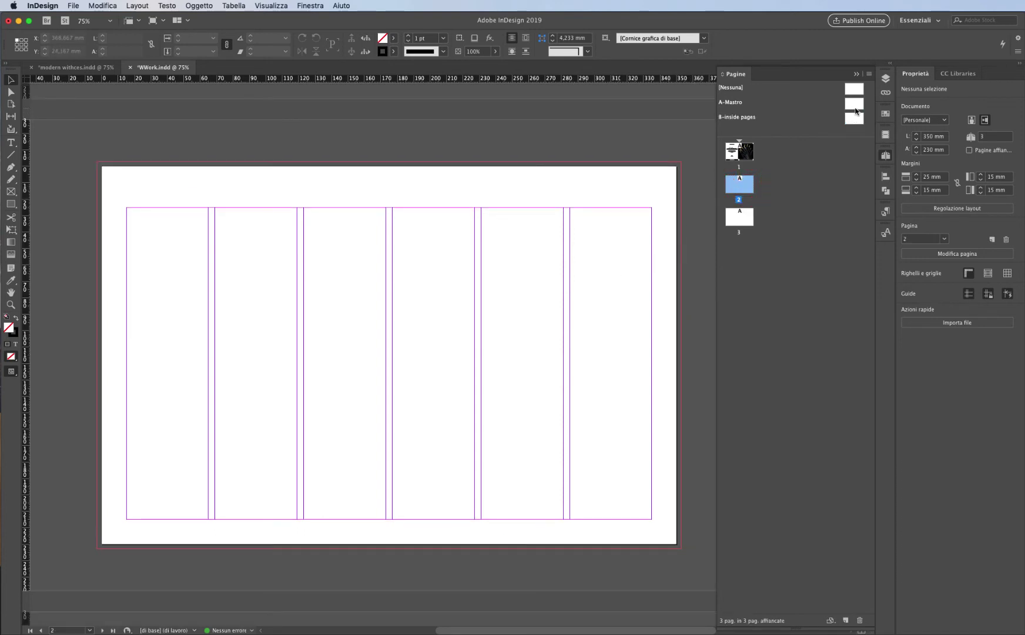
drag(854, 120, 740, 184)
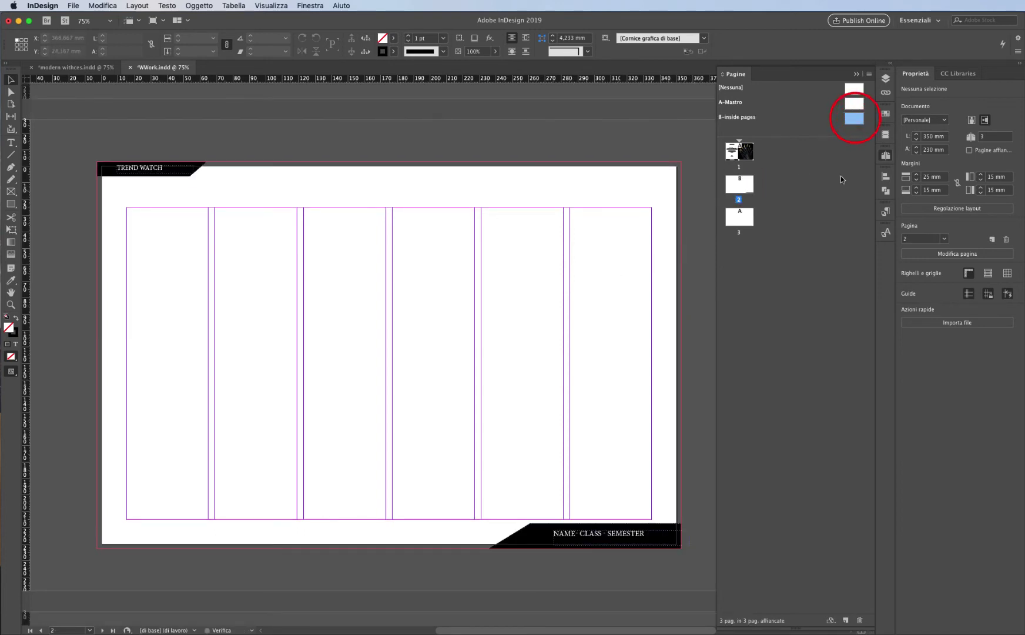
drag(854, 118, 741, 218)
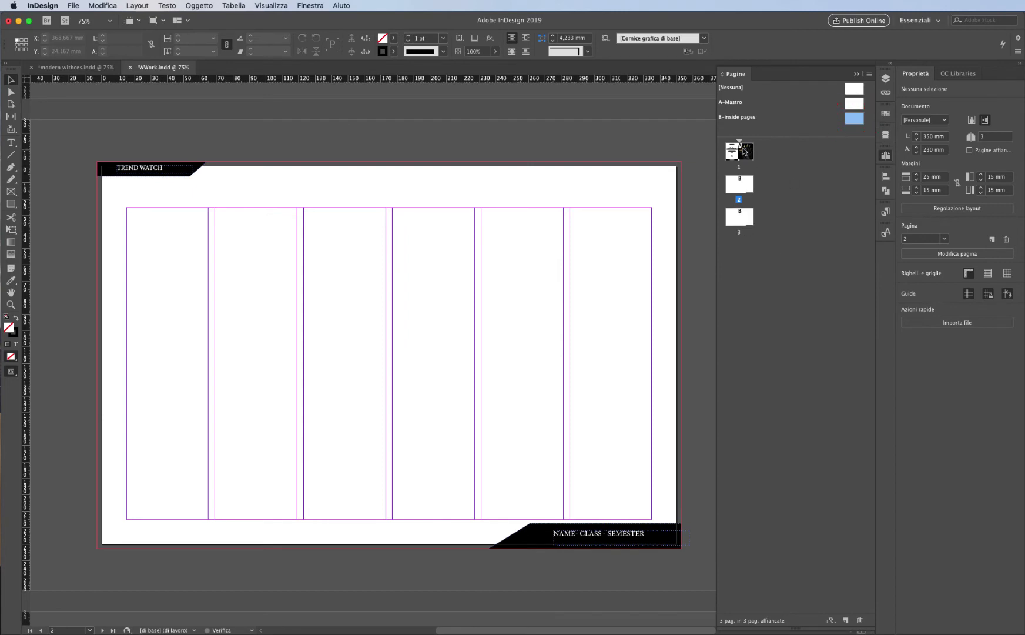
Draw a rectangle about 341 × 236 mm from the bleed corner of page 2 and fill it with C=0 M=100 Y=0 K=0
click(239, 302)
click(10, 204)
drag(97, 161, 657, 549)
click(382, 38)
click(318, 125)
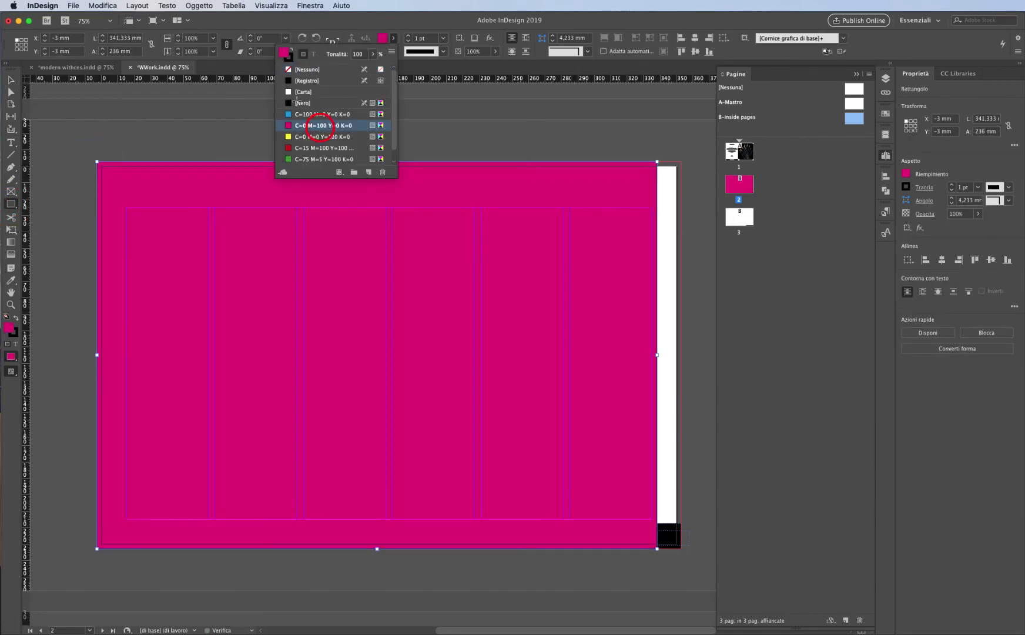
Widen the magenta rectangle to 356 mm so it reaches the right bleed edge
click(11, 80)
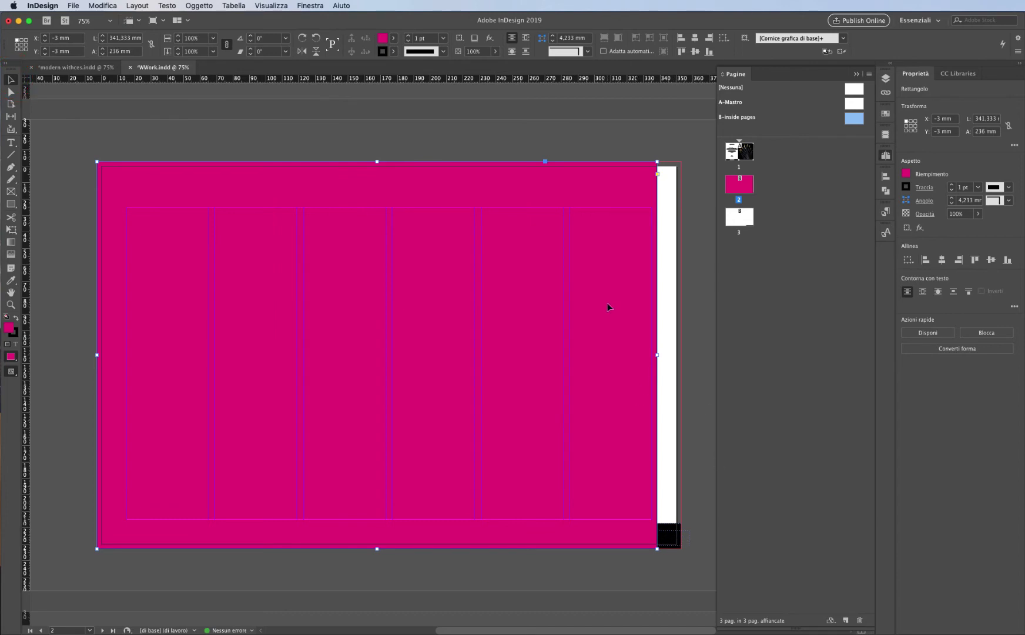
click(608, 266)
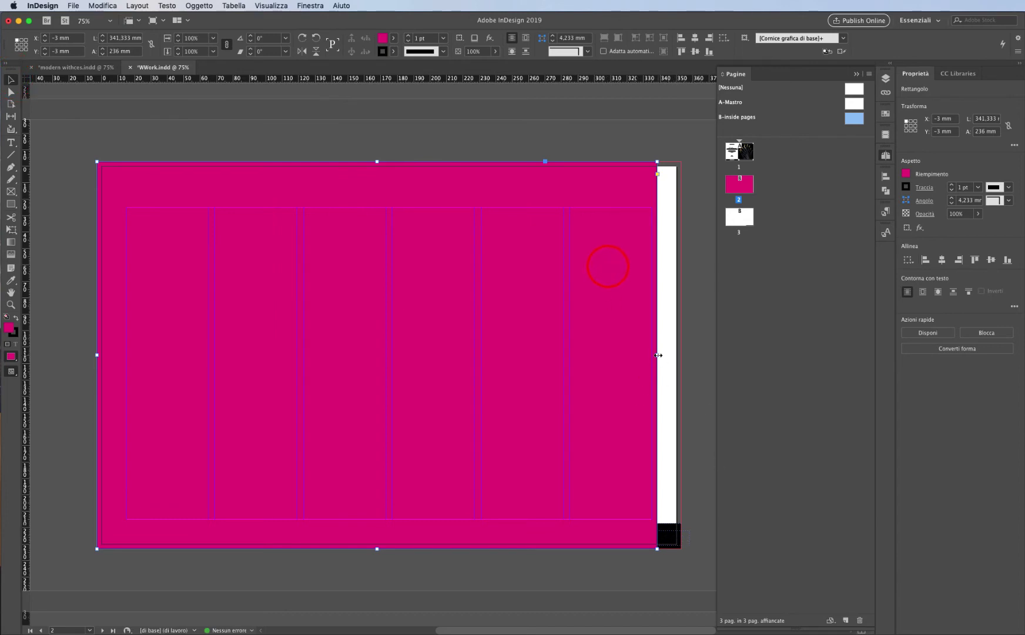
drag(658, 356, 681, 355)
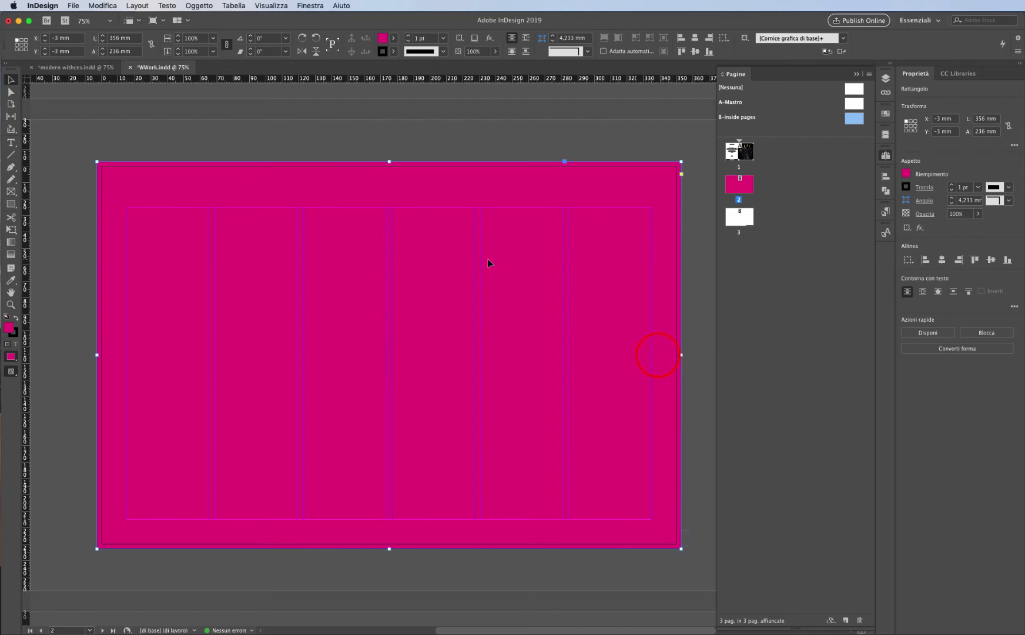
Change the rectangle's fill to [Nero] with a reduced tint for a dark grey
click(394, 38)
click(318, 103)
click(362, 54)
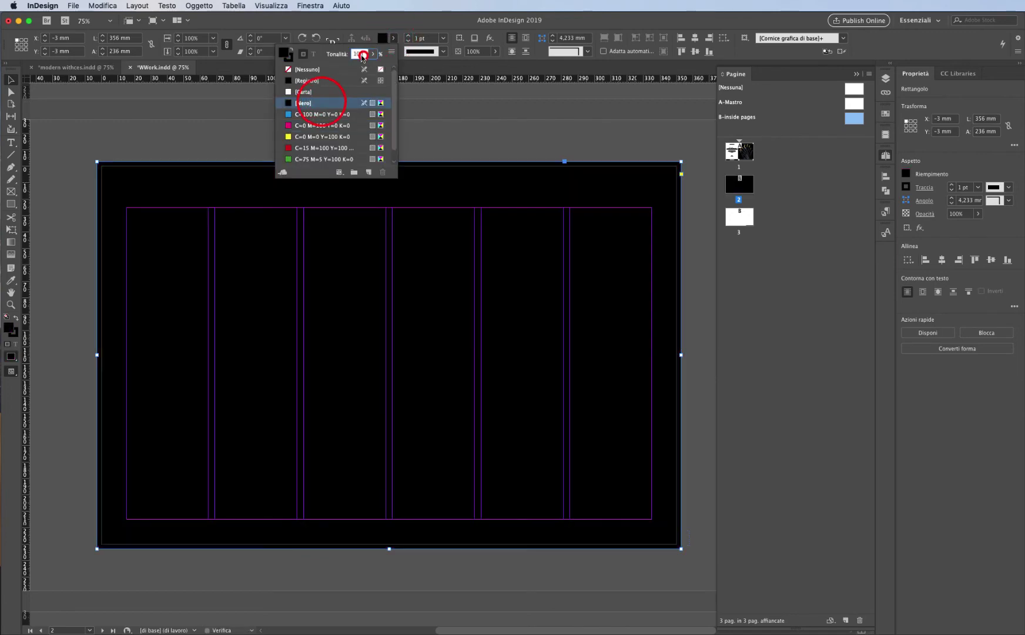
text(5)
key(Return)
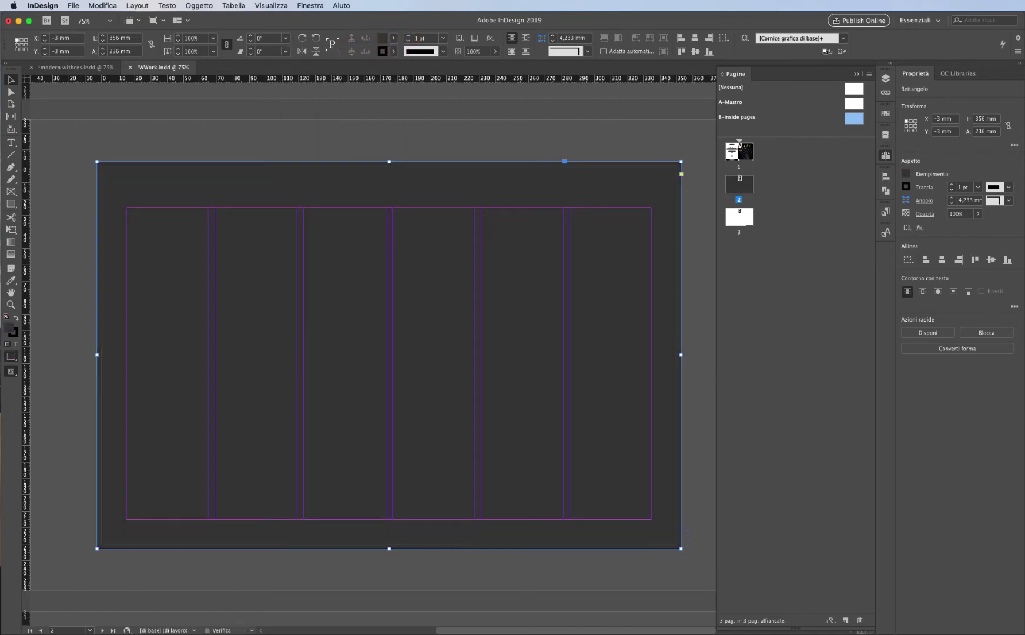
Cut the grey rectangle from page 2, paste it onto the B-inside pages master and align it to the bleed at X -3 mm, Y -3 mm
key(BackSpace)
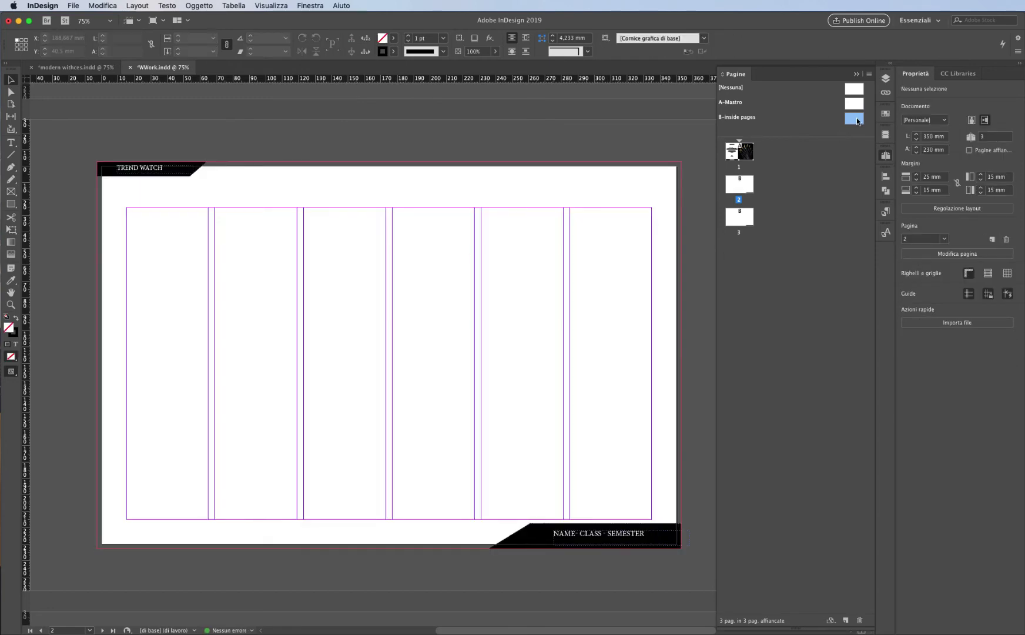
double_click(856, 120)
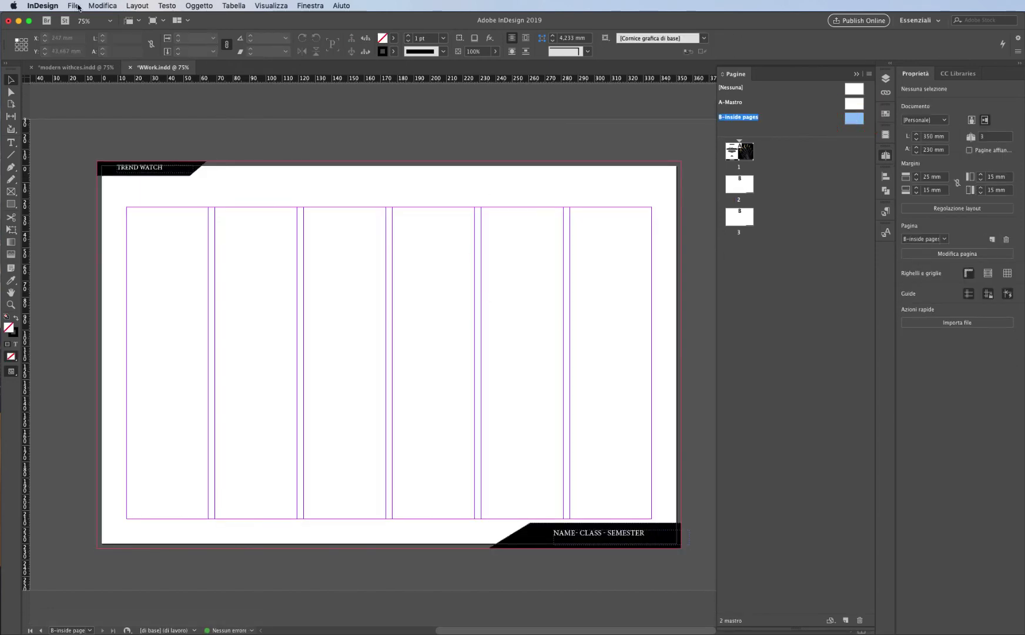
click(98, 5)
click(118, 64)
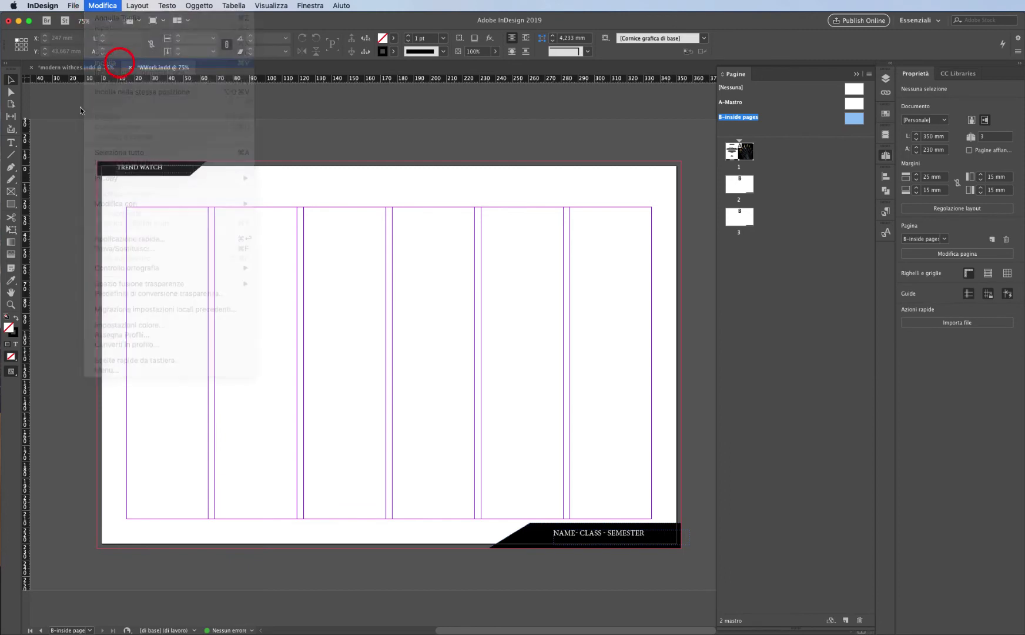
drag(275, 257, 216, 256)
Send the grey background rectangle behind the banners on the B-inside pages master
right_click(291, 233)
mouse_move(355, 342)
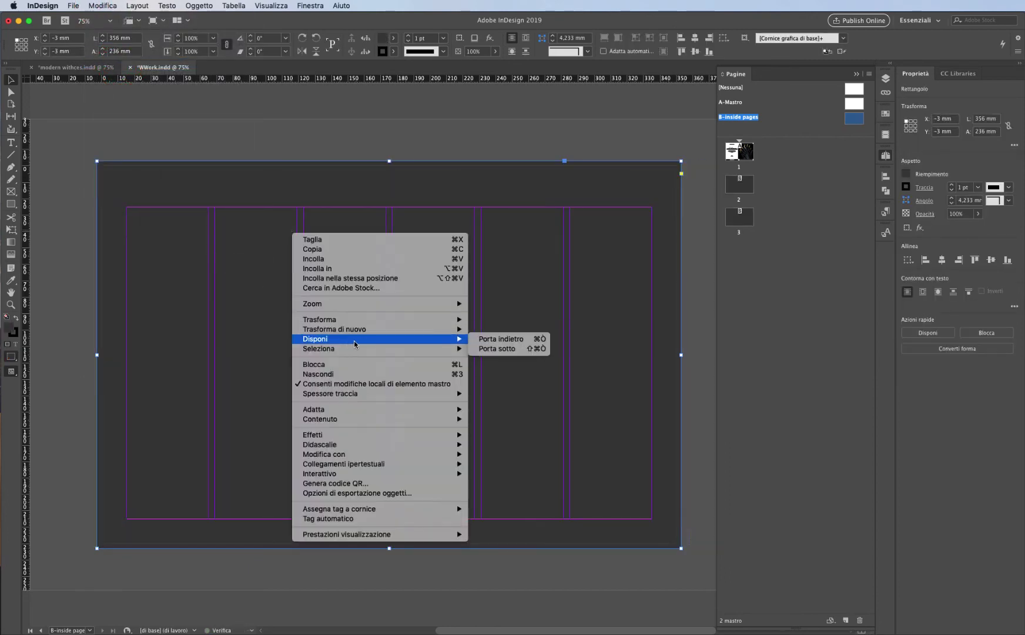
click(499, 349)
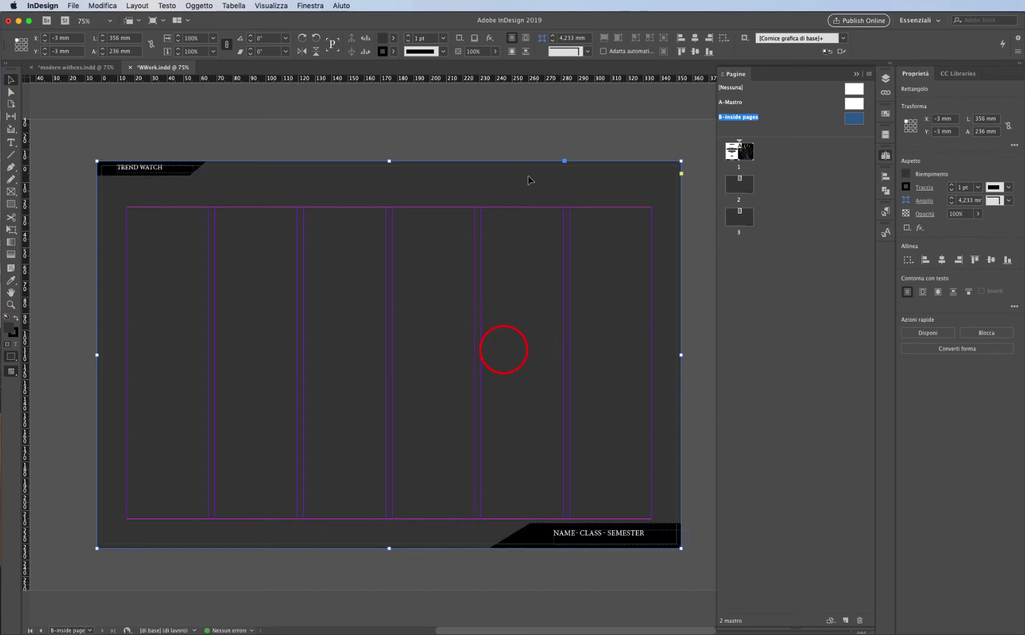
click(511, 143)
Group the TREND WATCH text frame with its black banner shape on the B-inside pages master
click(174, 169)
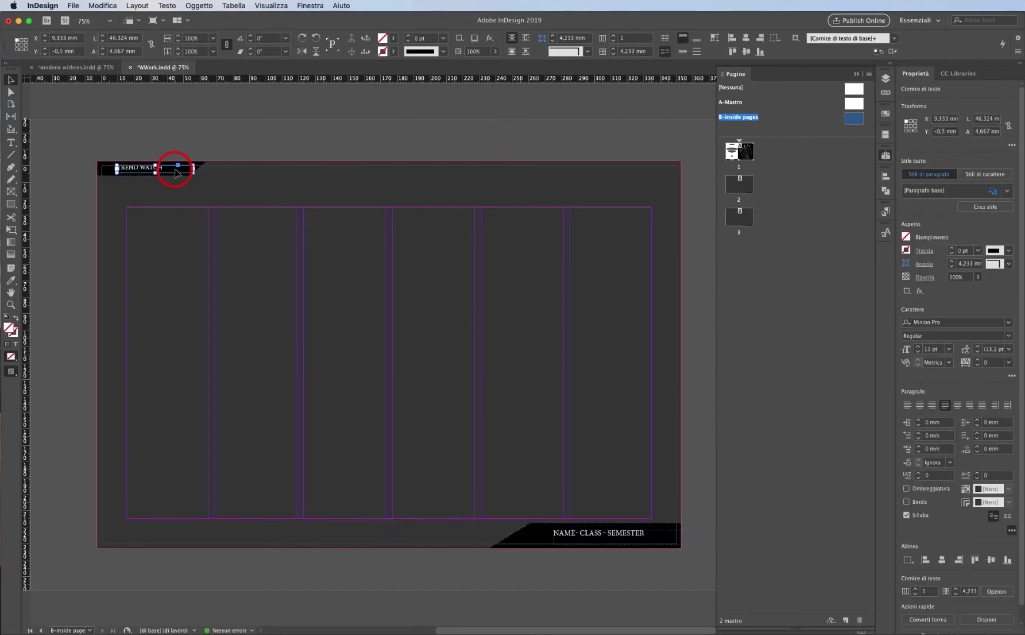
click(439, 143)
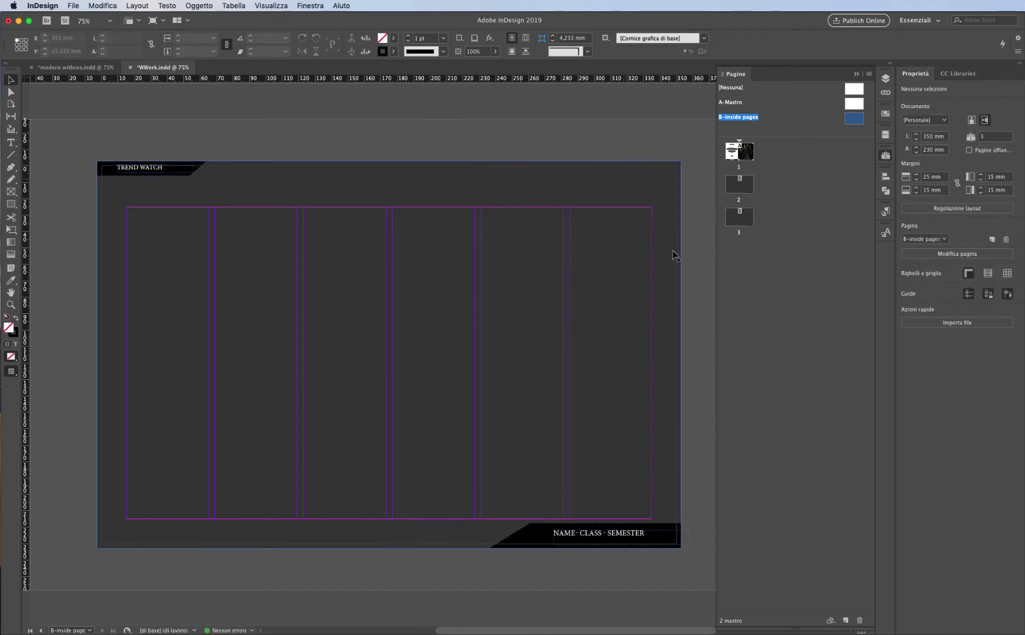
click(171, 171)
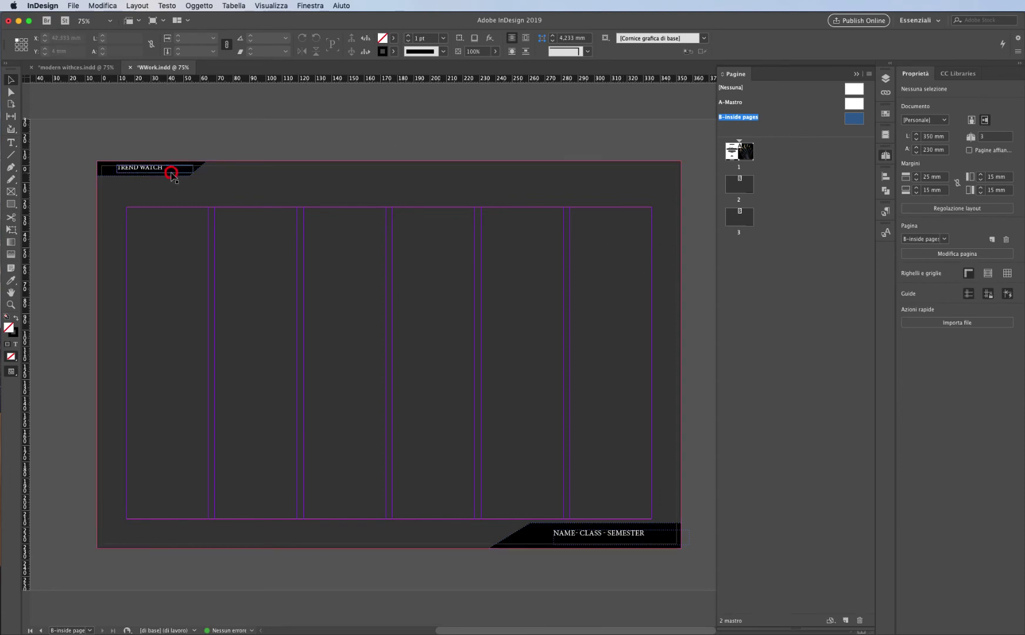
click(106, 171)
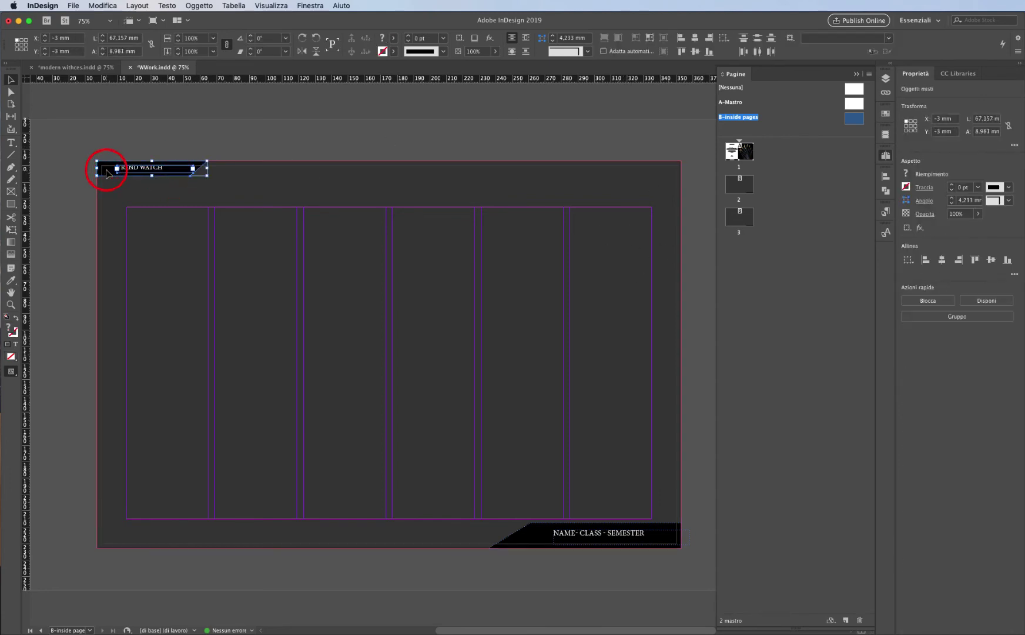
click(106, 172)
Add a new layer above Livello 1 and move both the TREND WATCH and NAME · CLASS · SEMESTER banners onto it
shift+click(608, 541)
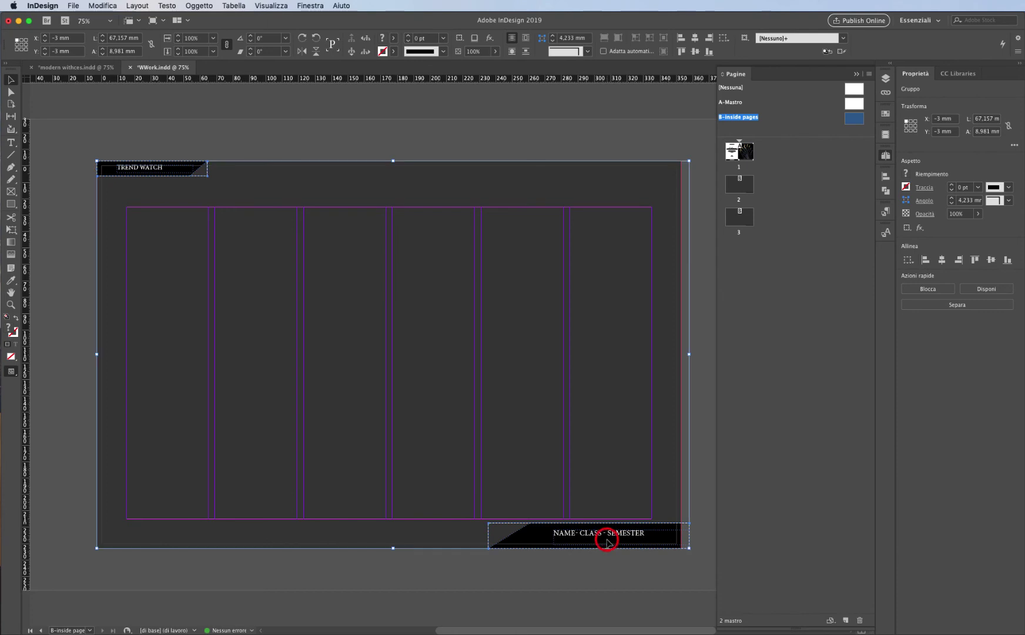
click(886, 79)
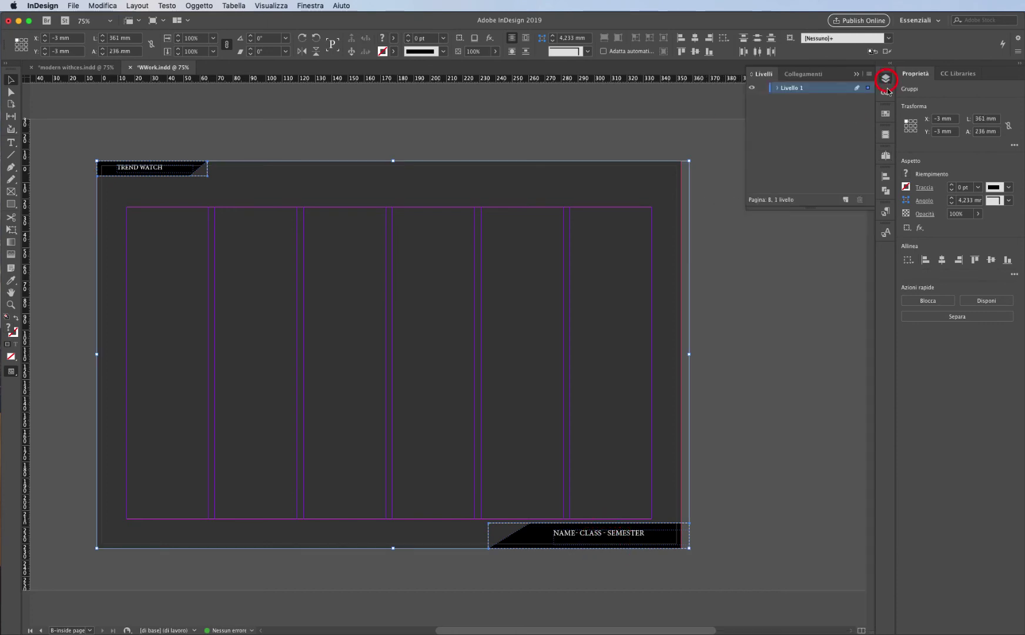
click(846, 200)
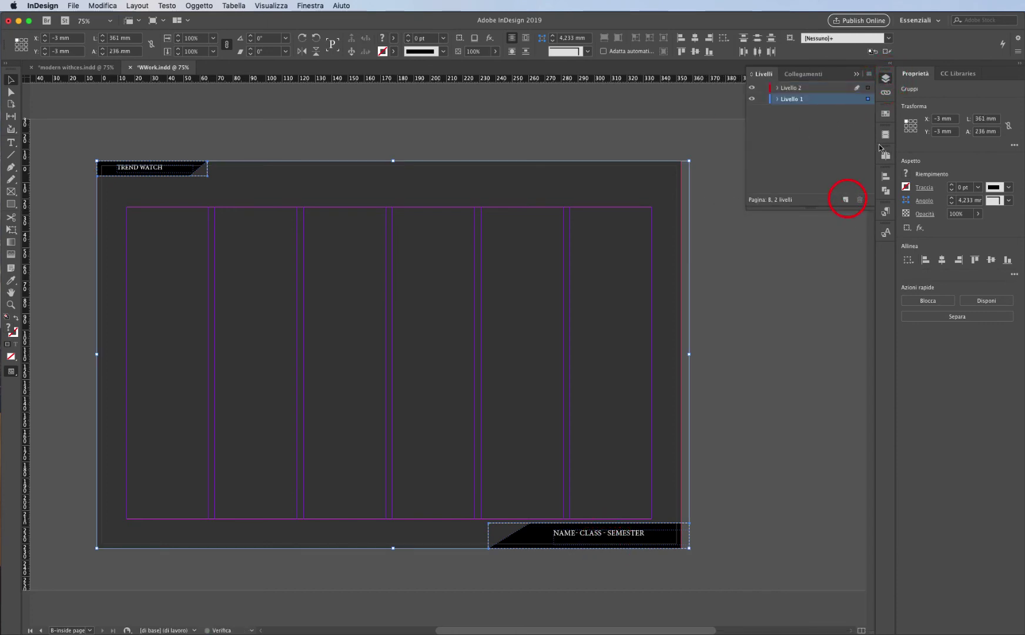
drag(868, 100, 869, 89)
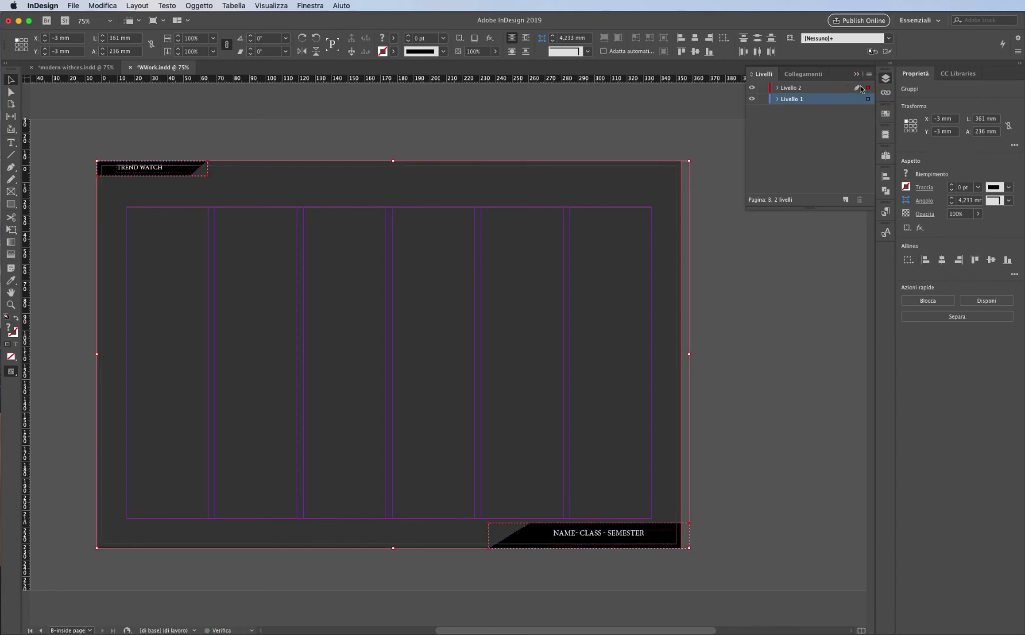
click(631, 137)
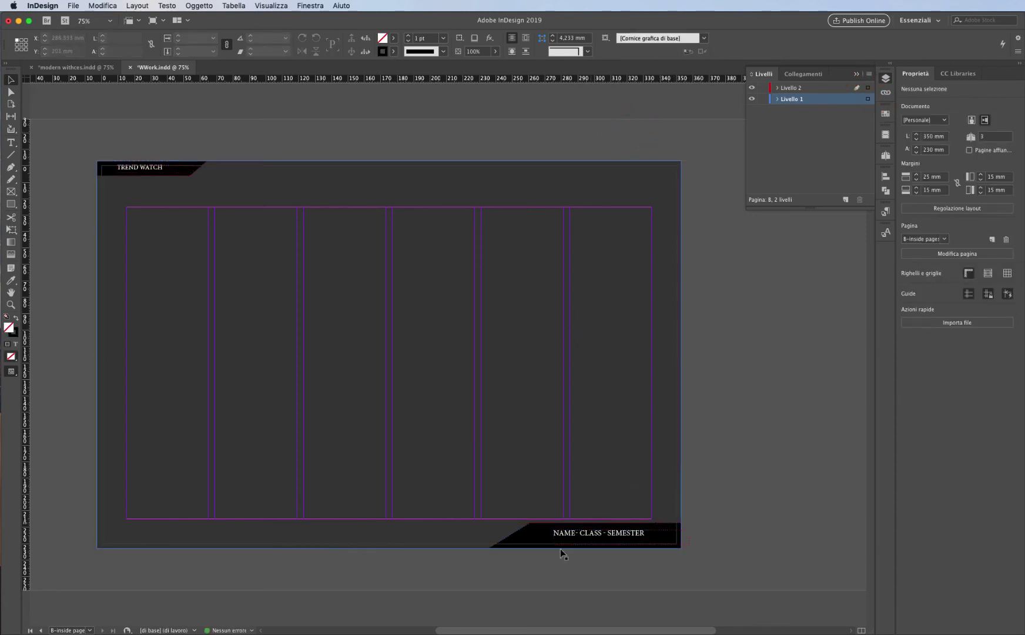
Toggle the visibility of Livello 2 off and on to check which objects it holds
click(803, 88)
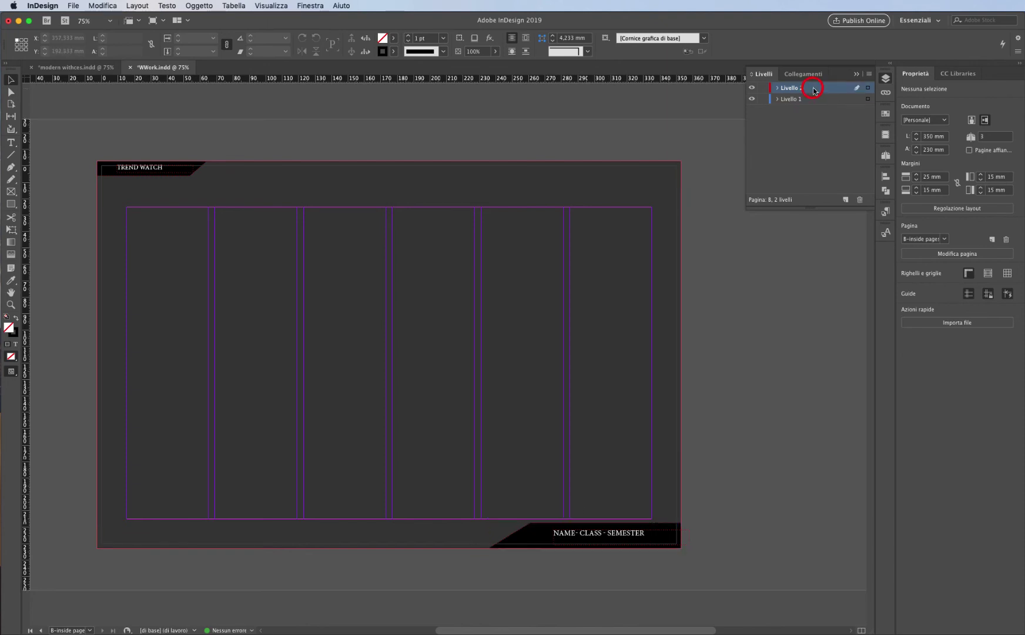
click(753, 88)
click(752, 88)
click(753, 88)
click(752, 88)
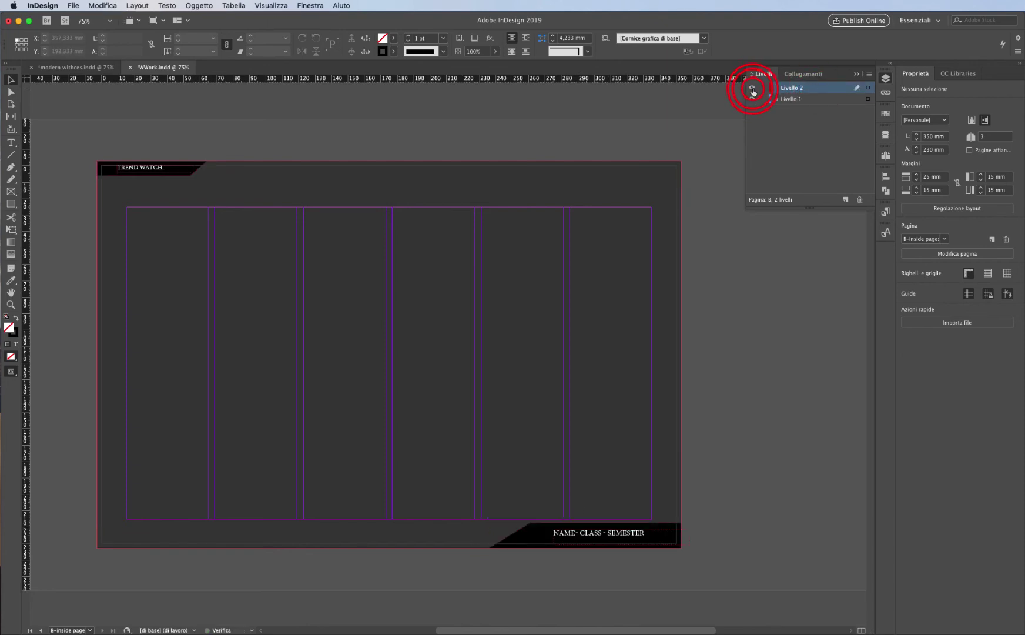
click(699, 149)
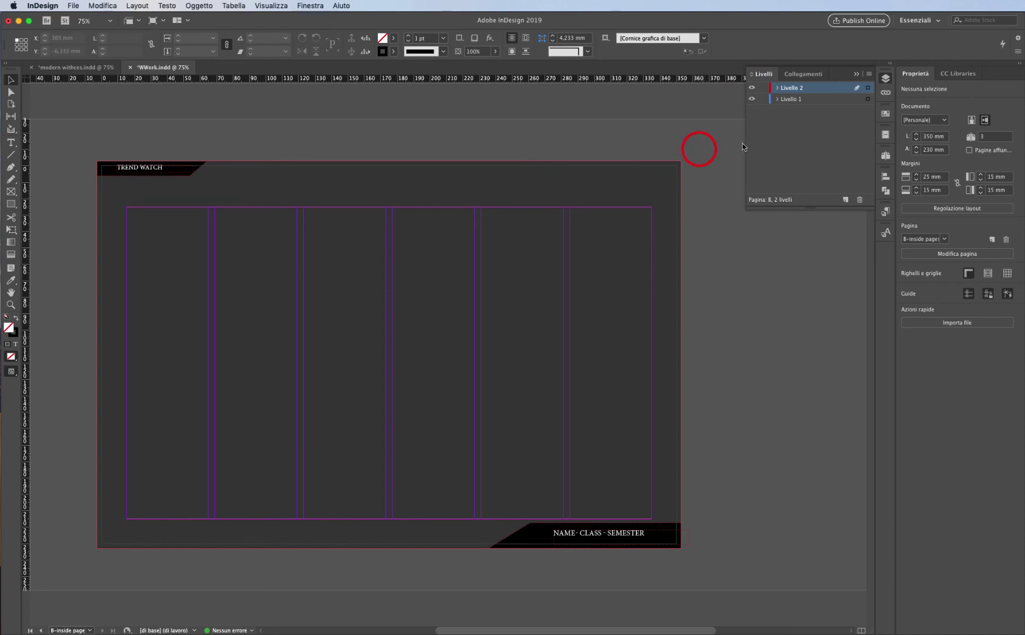
Go to page 2 and preview it without guides to inspect how the master's banners and background look
click(886, 156)
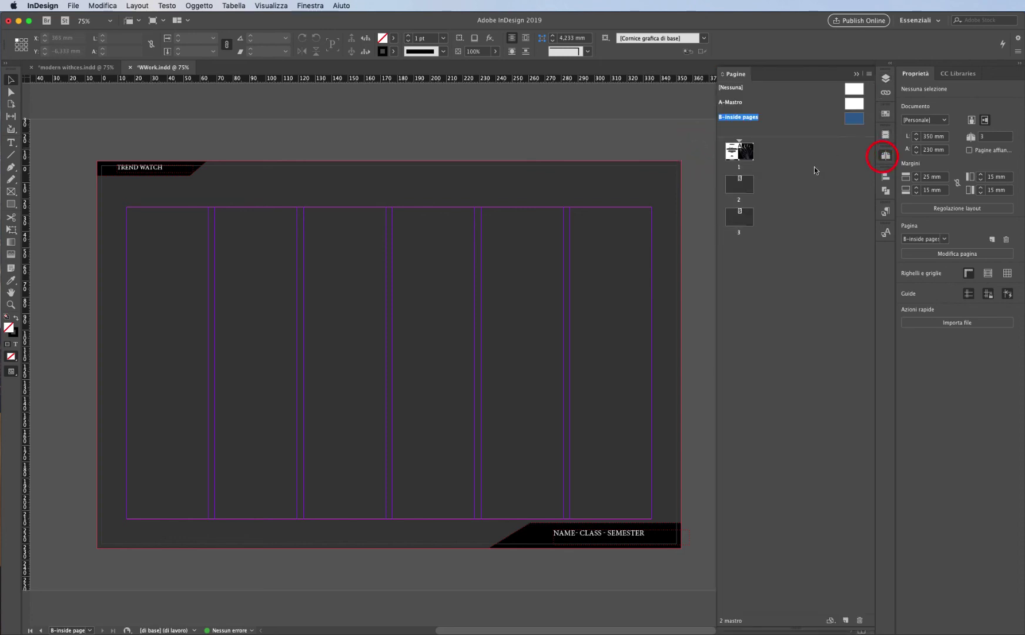
double_click(738, 185)
click(338, 153)
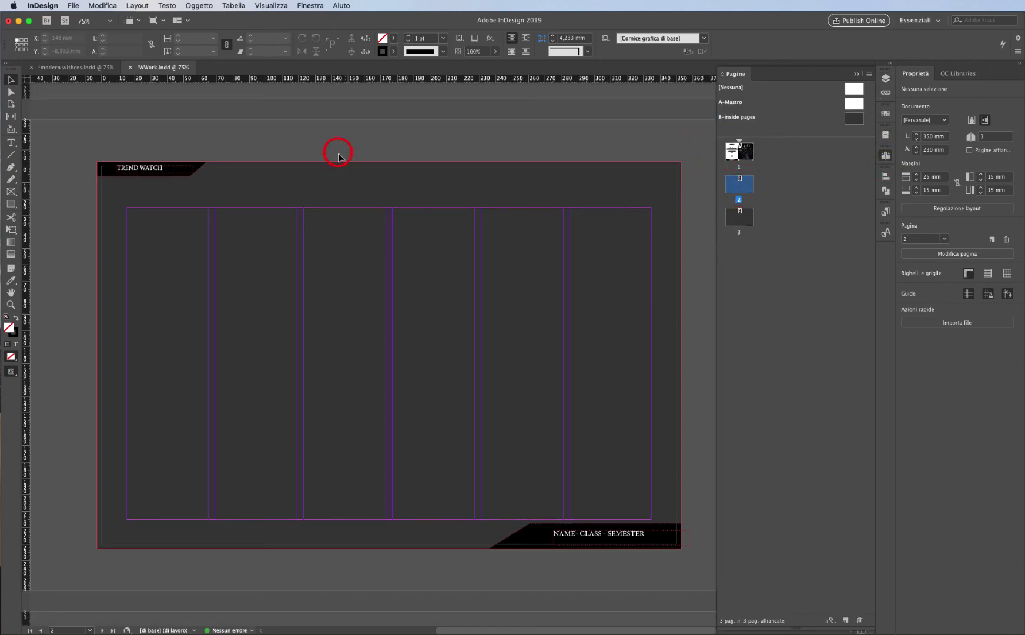
click(342, 277)
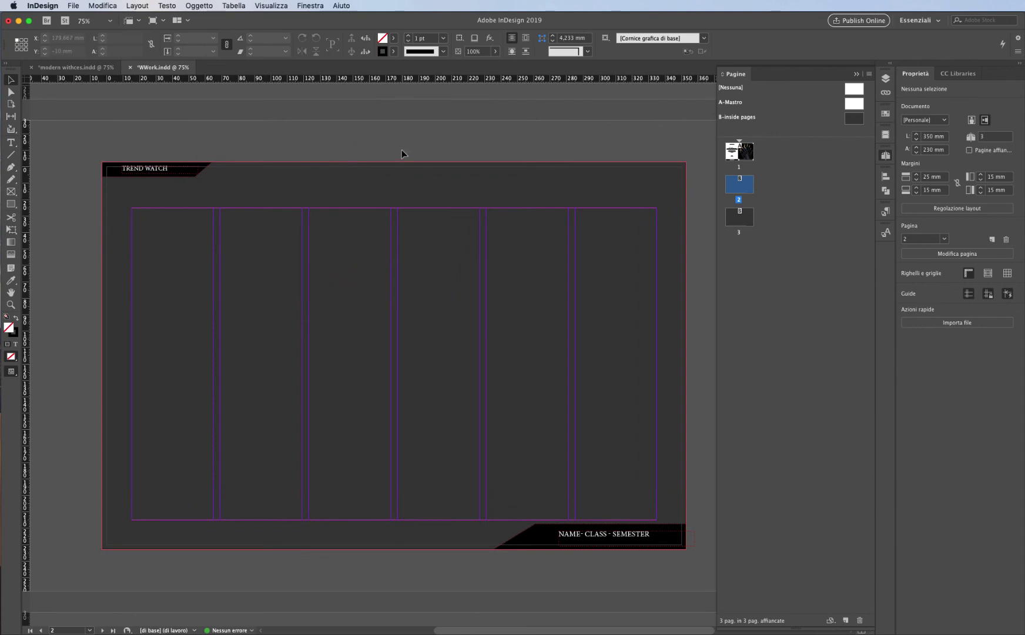
key(w)
key(w)
Return to the B-inside pages master and move the TREND WATCH banner down to Y 0 mm
double_click(738, 117)
click(456, 202)
click(448, 221)
click(448, 221)
click(449, 222)
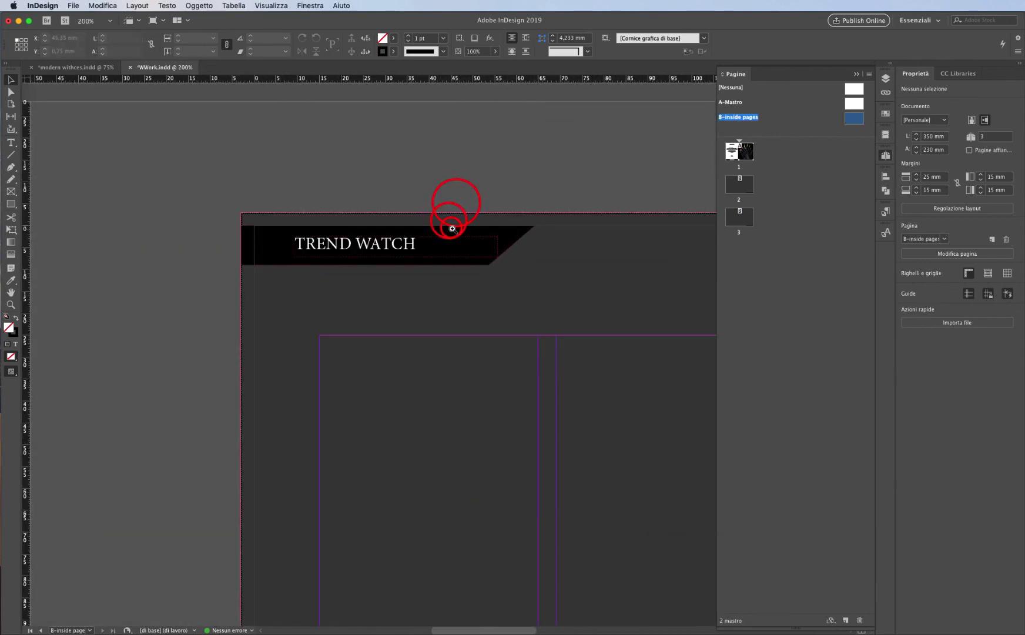
click(450, 222)
key(super+a)
click(569, 223)
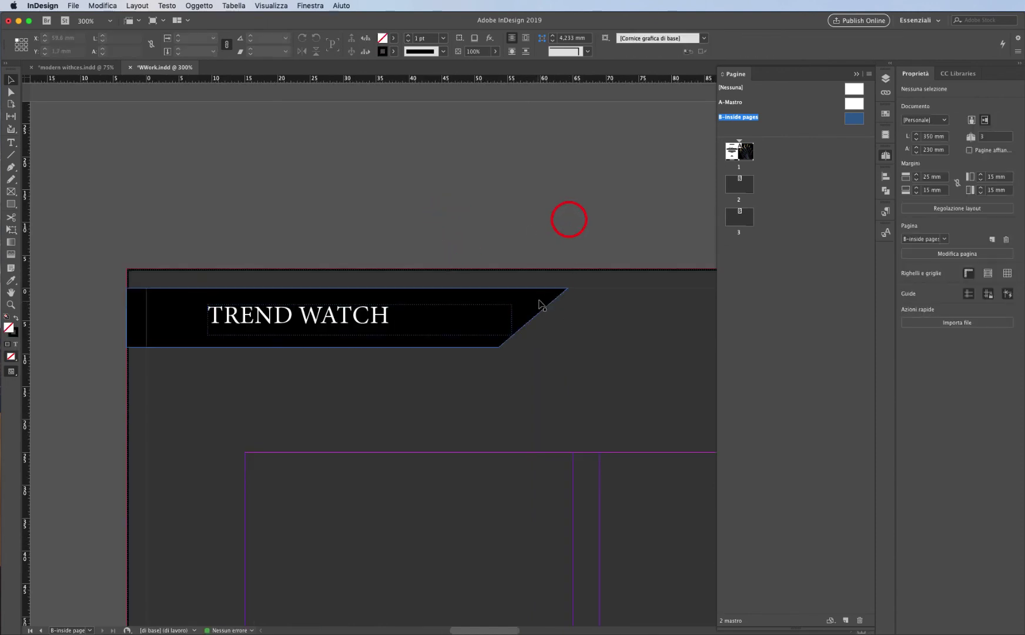
Add an anchor point on the banner's upper edge near its slanted end and move it to the bleed edge directly above the upper-right corner
click(540, 293)
click(12, 167)
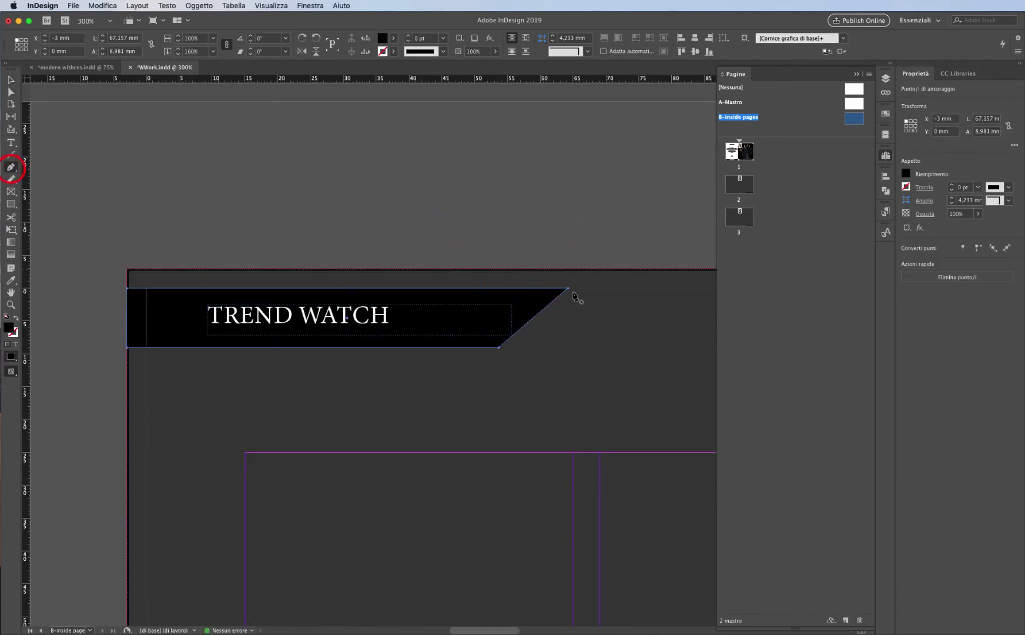
click(536, 289)
click(12, 92)
drag(540, 292, 568, 271)
key(super+z)
click(537, 289)
Move the banner's upper-left anchor point up to the bleed corner at X -3 mm, Y -3 mm
drag(128, 290, 127, 269)
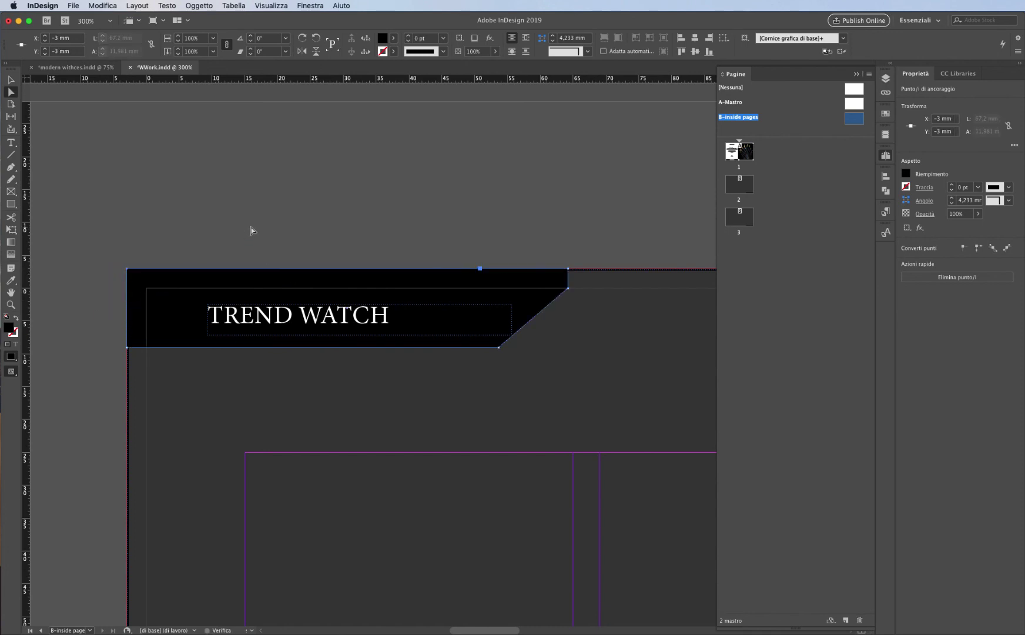
click(251, 224)
click(10, 80)
click(252, 222)
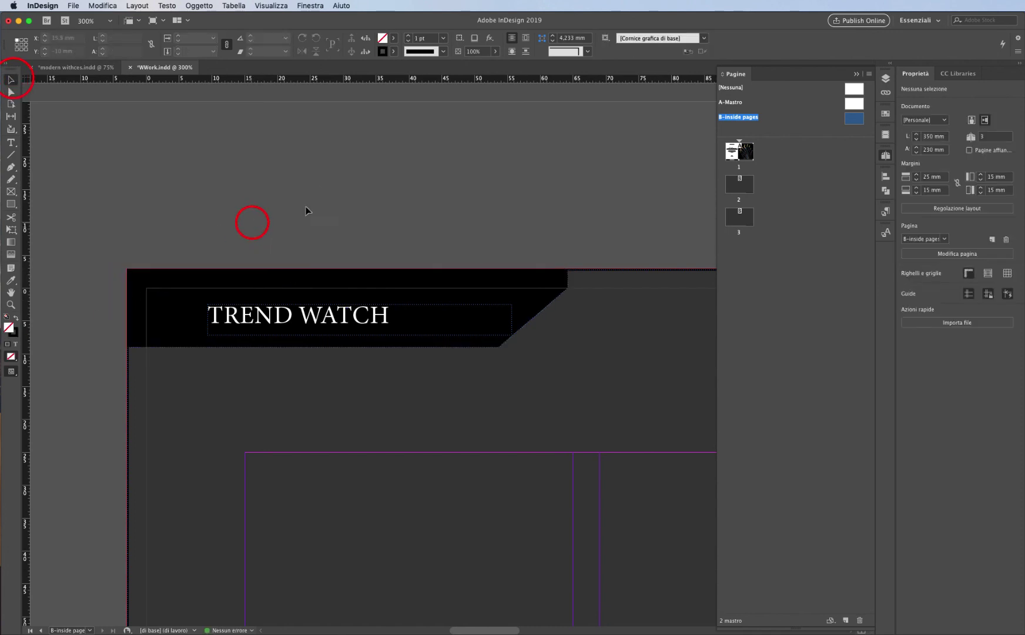
Open page 2 in preview mode to check the extended TREND WATCH banner against the page edge
key(super+minus)
scroll(567, 270, right, 10)
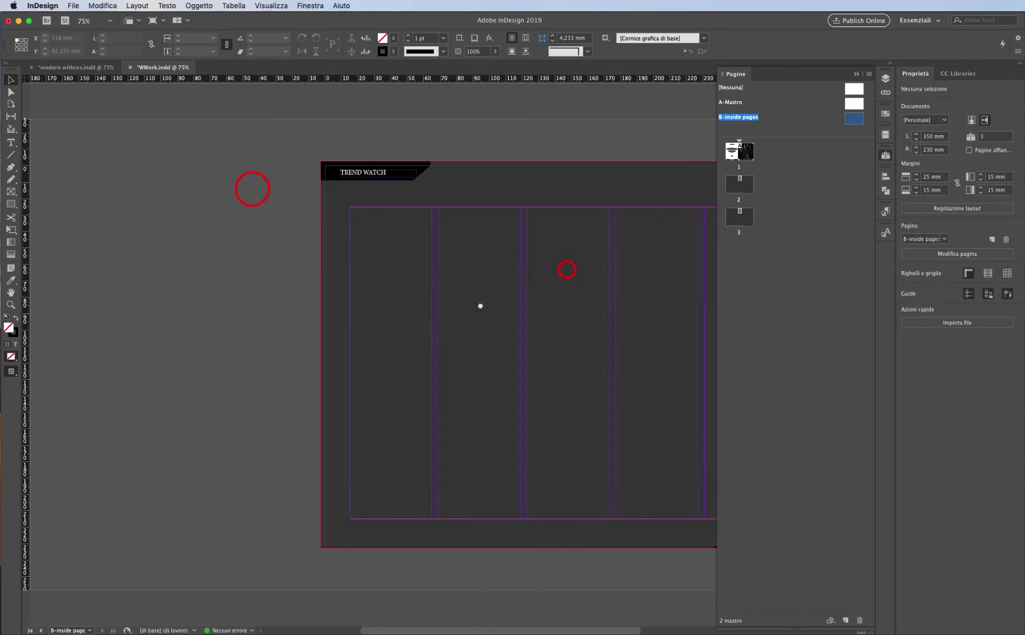
double_click(739, 184)
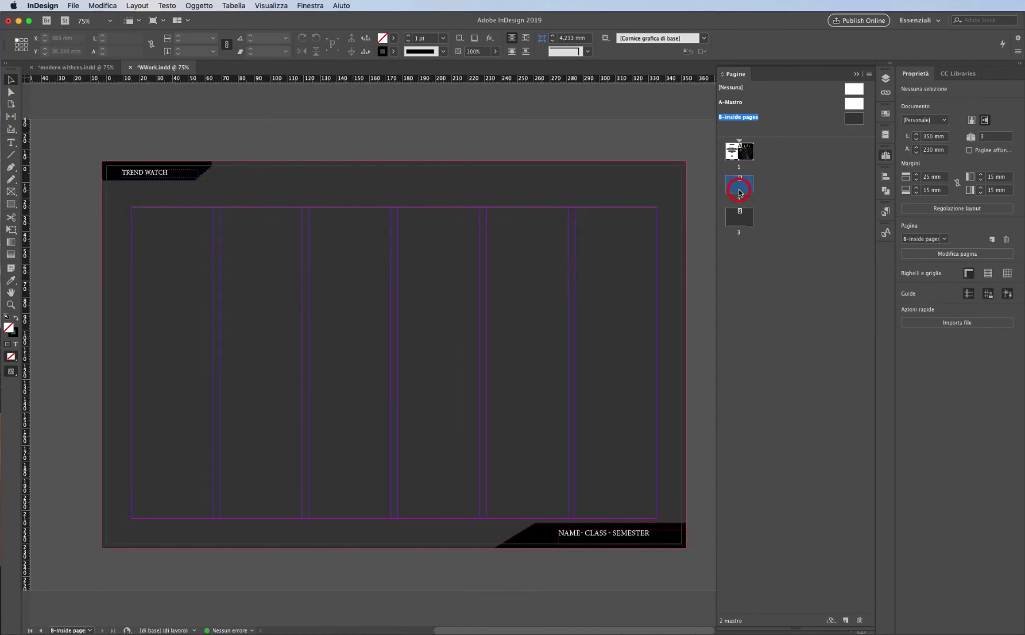
click(404, 169)
key(w)
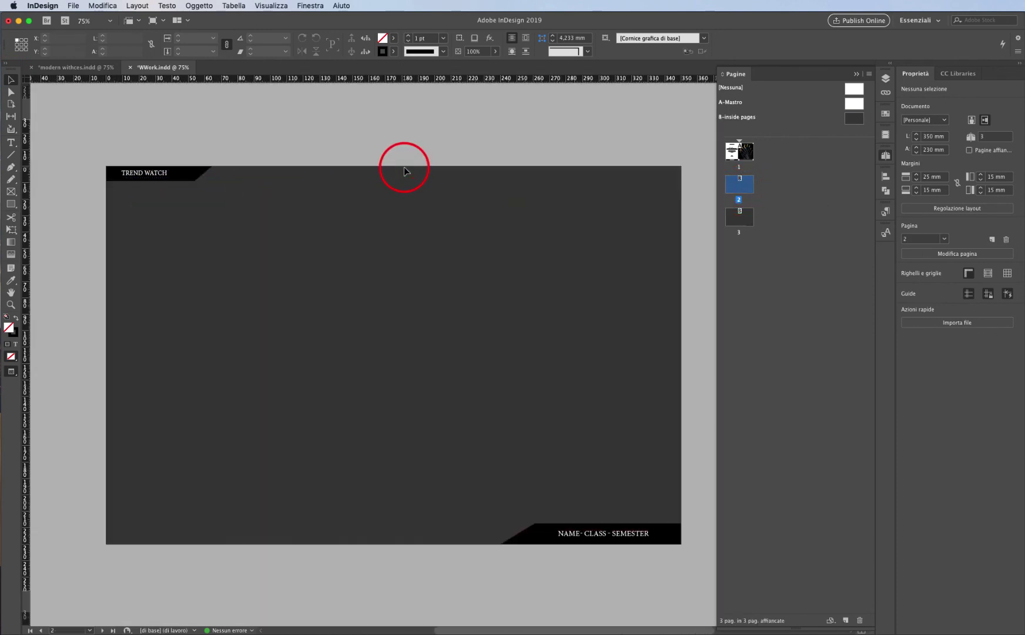